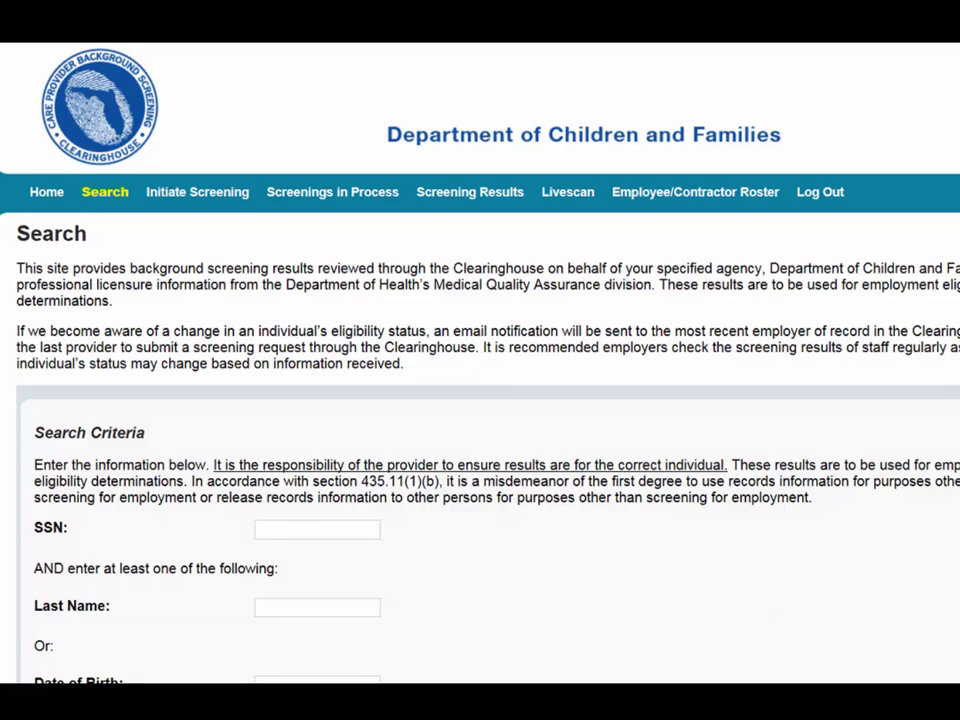
Put the cursor in the SSN field of the Clearinghouse Search form
{"action": "left_click", "coordinate": [317, 529]}
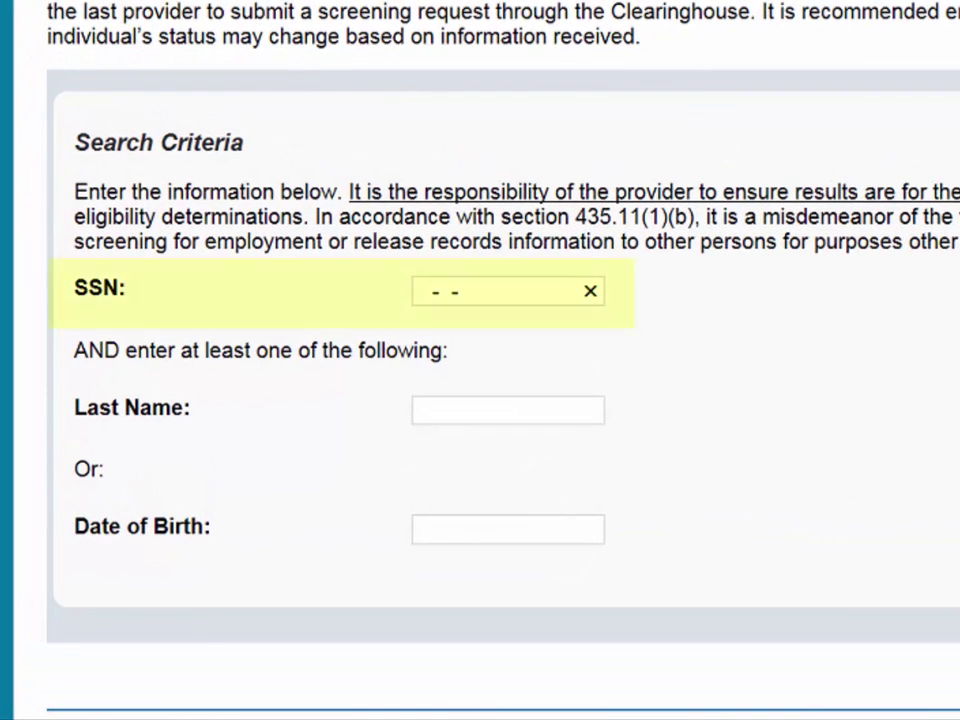
Search by the person's SSN and last name, leaving date of birth blank
{"action": "type", "text": "333-44-"}
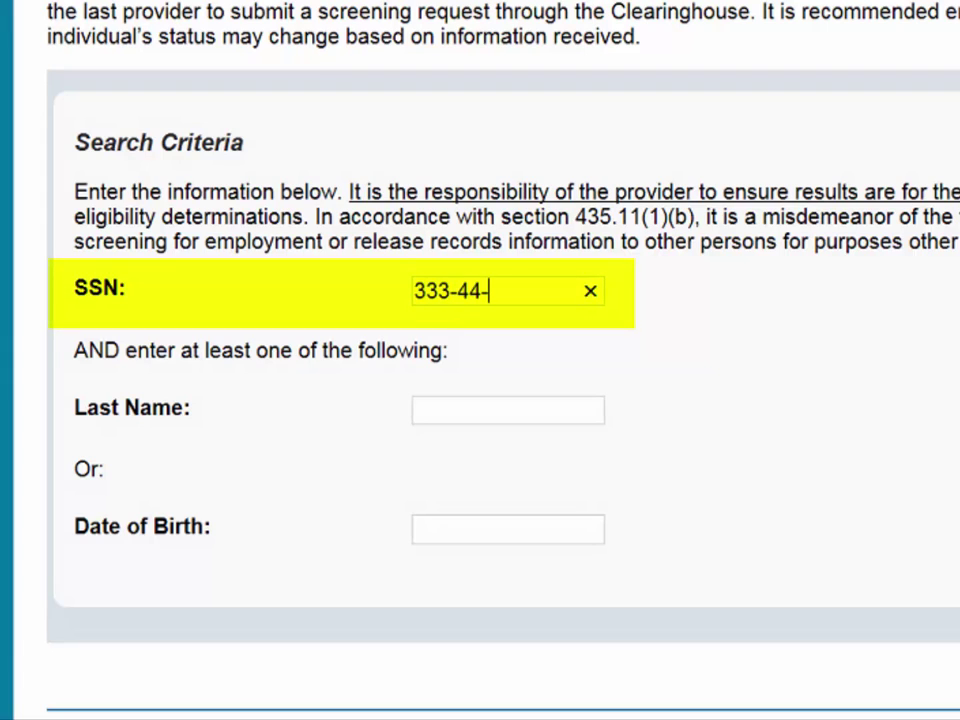
{"action": "type", "text": "5555"}
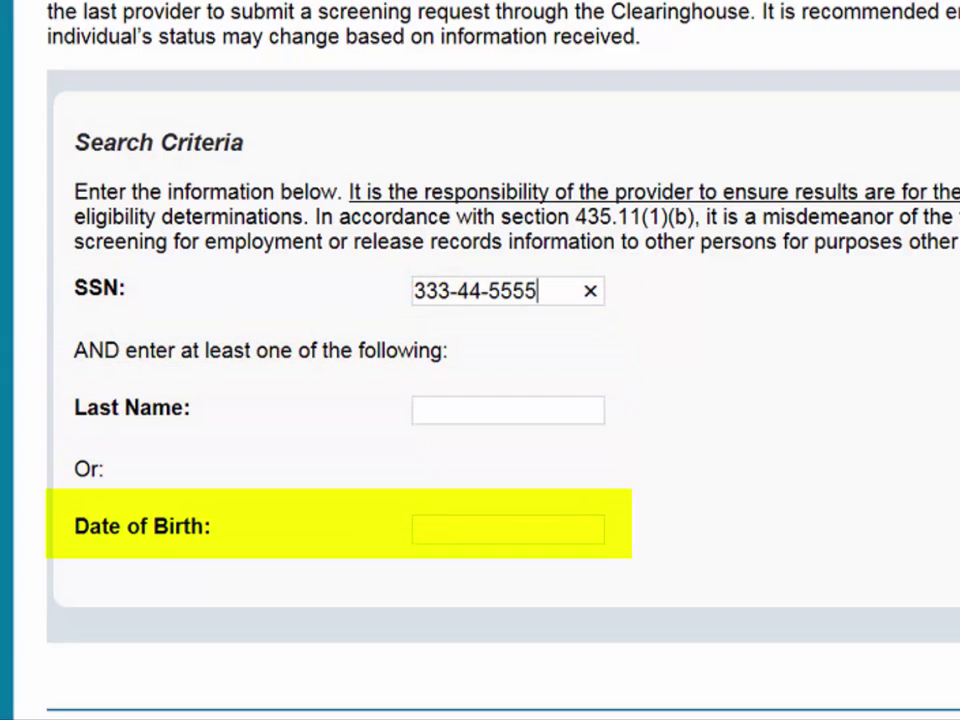
{"action": "left_click", "coordinate": [415, 410]}
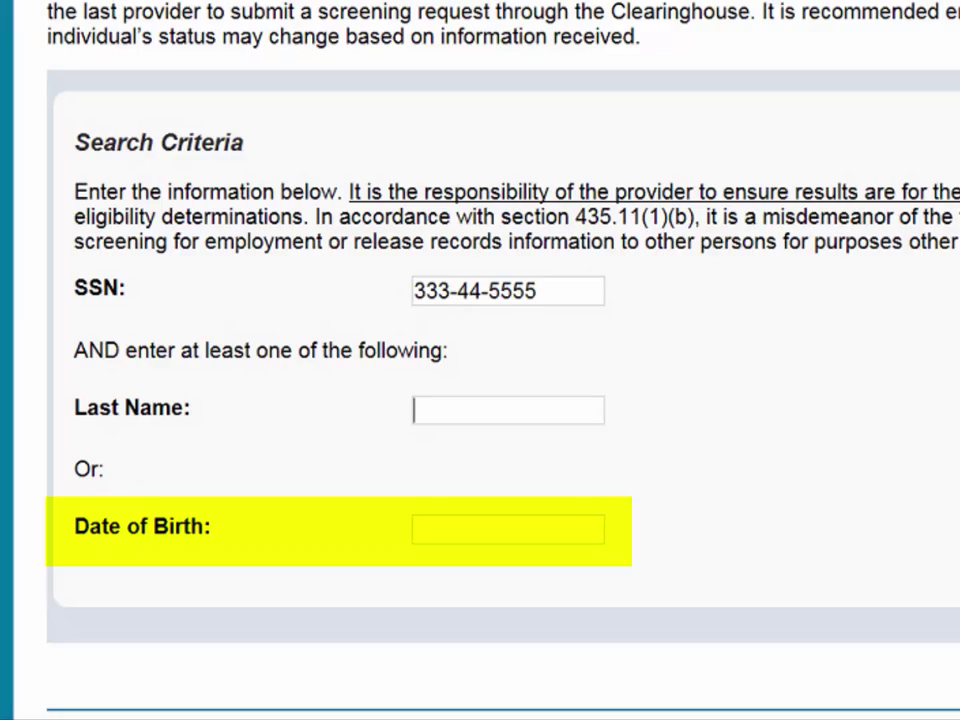
{"action": "type", "text": "tester"}
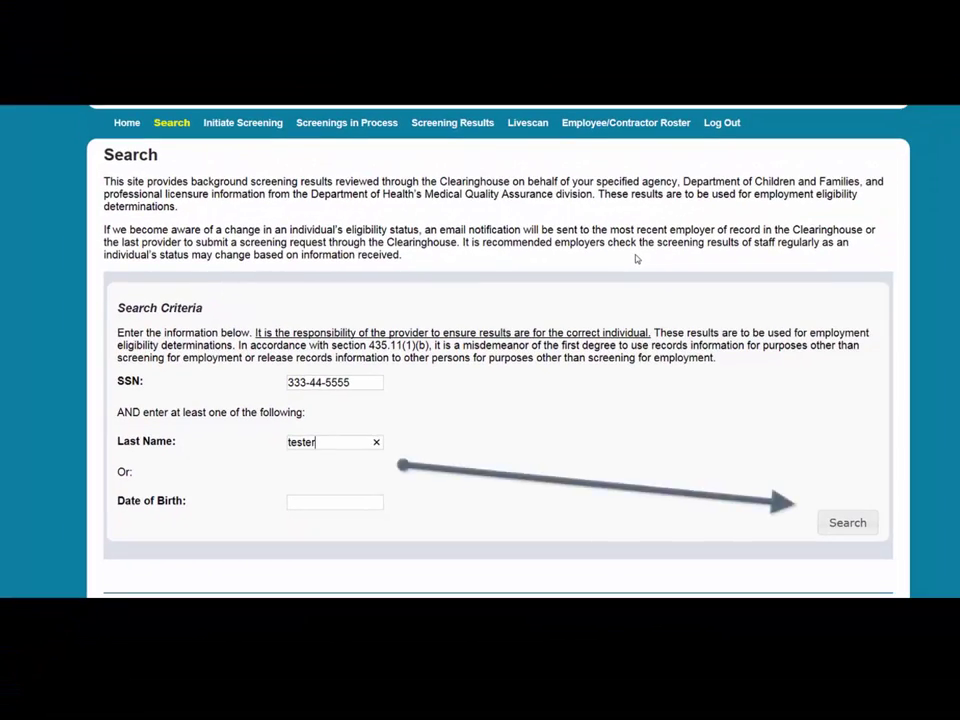
{"action": "left_click", "coordinate": [847, 522]}
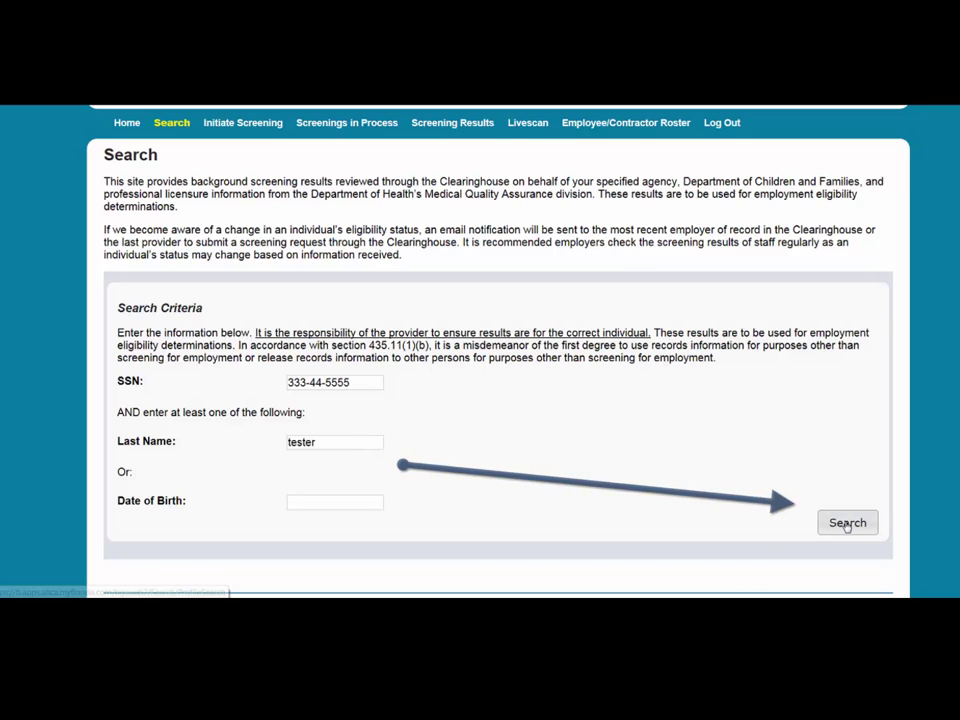
Confirm no screening result exists, then initiate a new screening for the individual
{"action": "scroll", "coordinate": [847, 524], "scroll_direction": "down", "scroll_amount": 1}
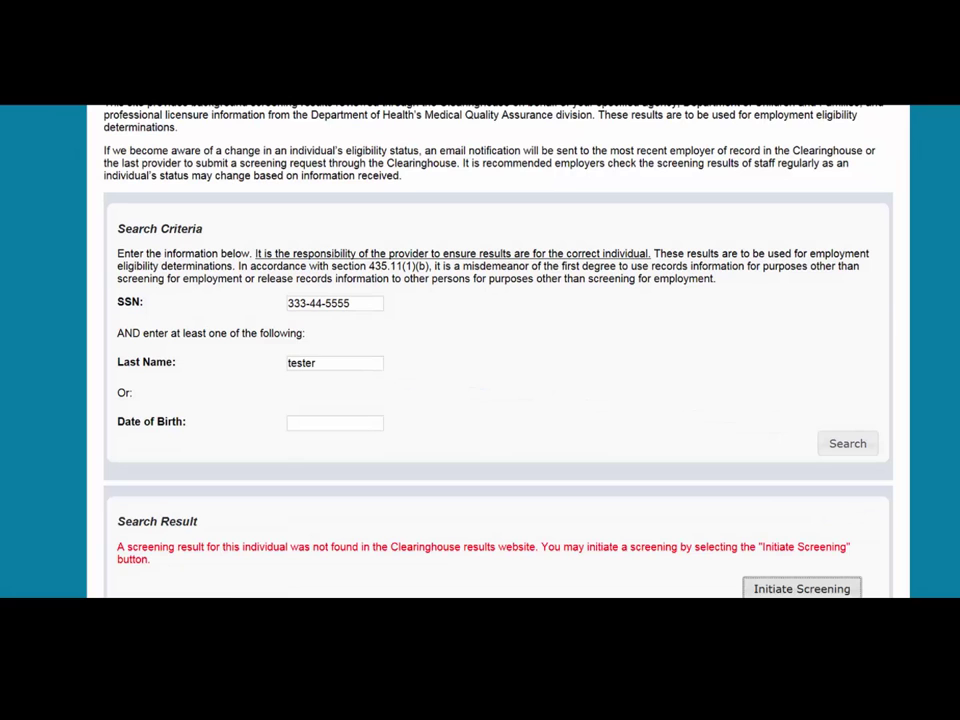
{"action": "scroll", "coordinate": [498, 350], "scroll_direction": "down", "scroll_amount": 1}
{"action": "scroll", "coordinate": [498, 350], "scroll_direction": "down", "scroll_amount": 1}
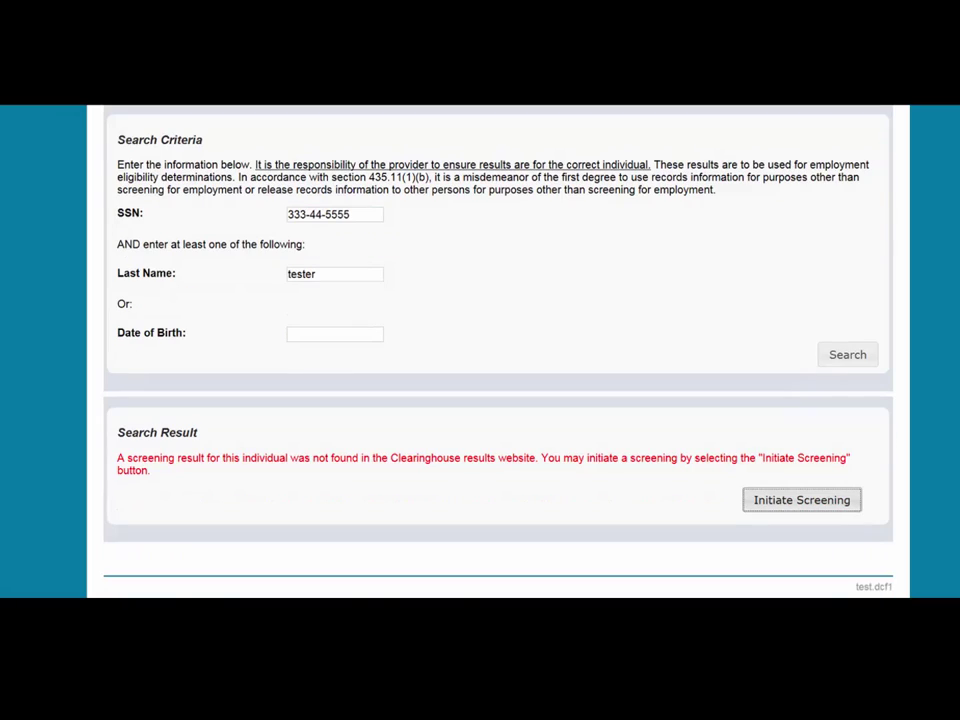
{"action": "scroll", "coordinate": [499, 480], "scroll_direction": "down", "scroll_amount": 1}
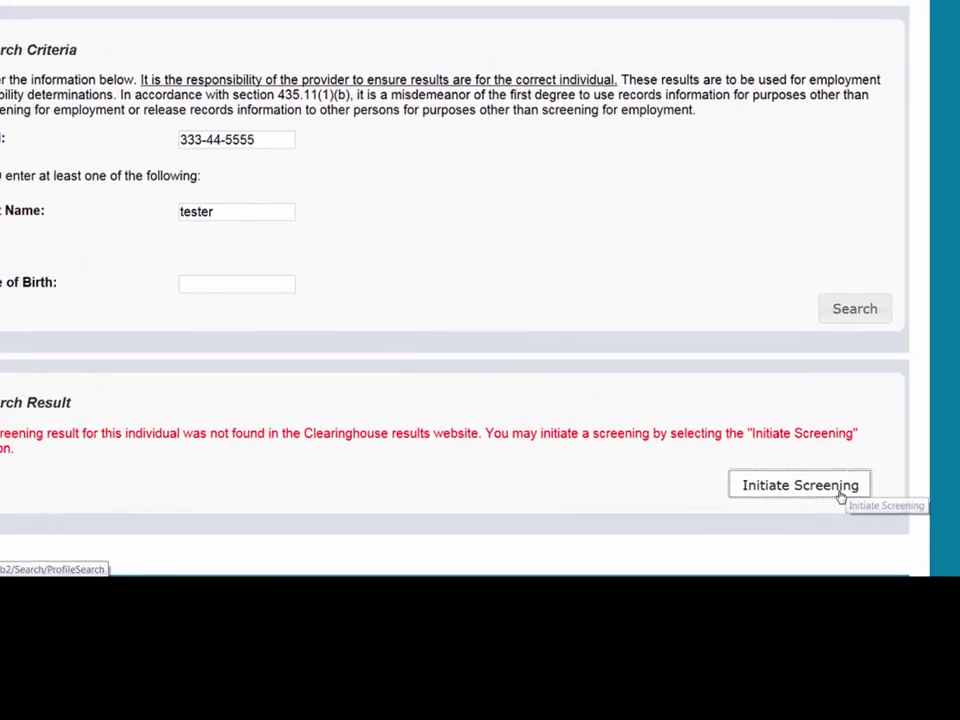
{"action": "left_click", "coordinate": [841, 497]}
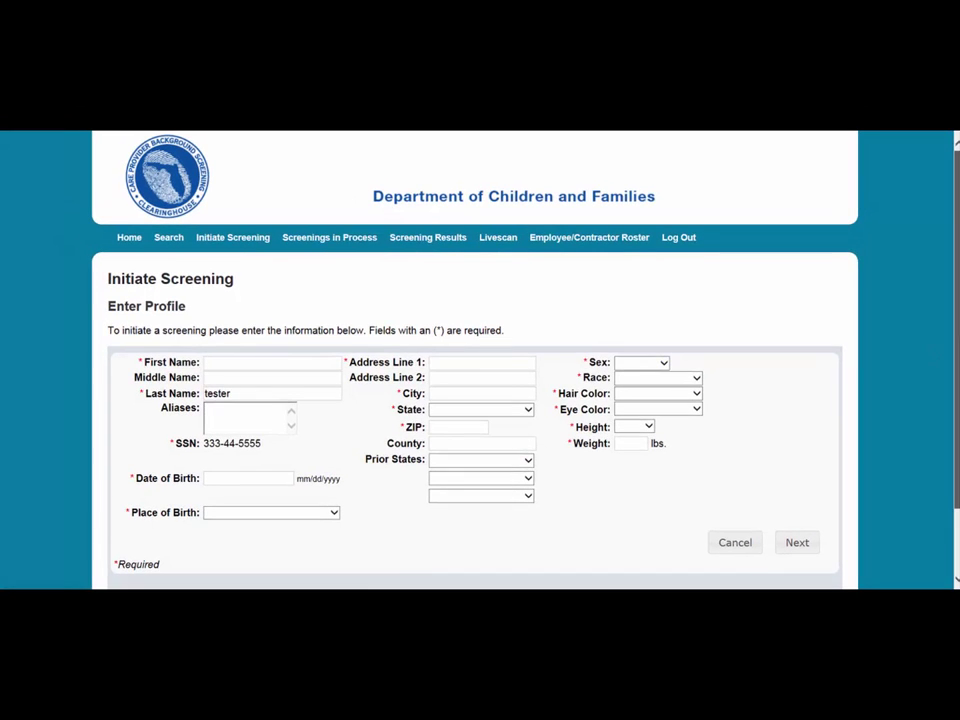
Enter the person's first name and date of birth, with Florida as place of birth
{"action": "scroll", "coordinate": [421, 236], "scroll_direction": "down", "scroll_amount": 1}
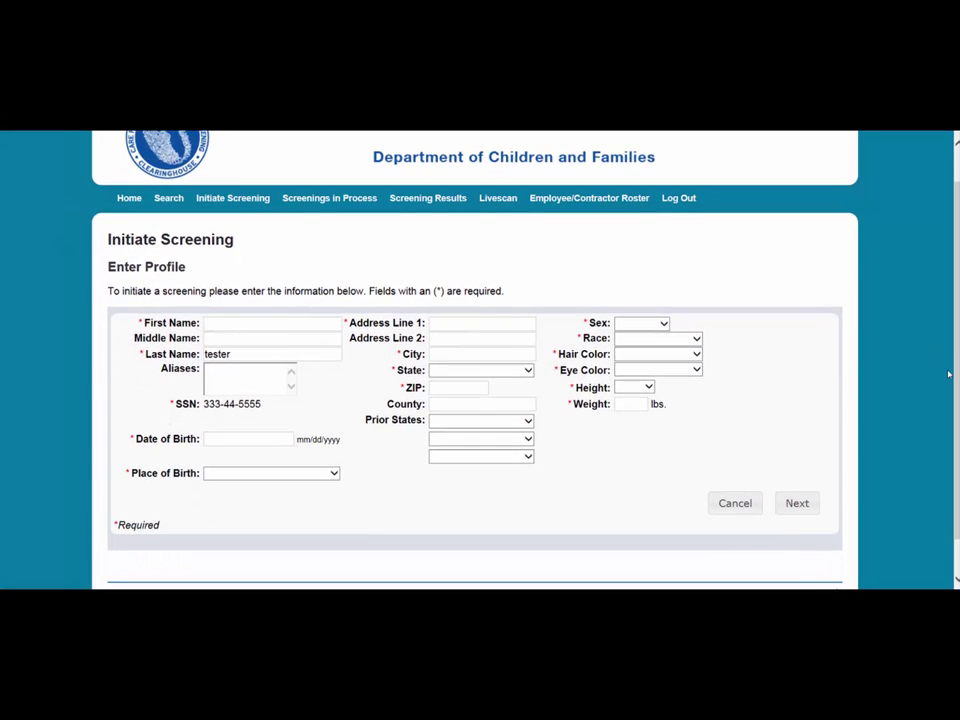
{"action": "type", "text": "testy"}
{"action": "key", "text": "Tab"}
{"action": "key", "text": "Tab"}
{"action": "key", "text": "Tab"}
{"action": "key", "text": "Tab"}
{"action": "type", "text": "12/24/1972"}
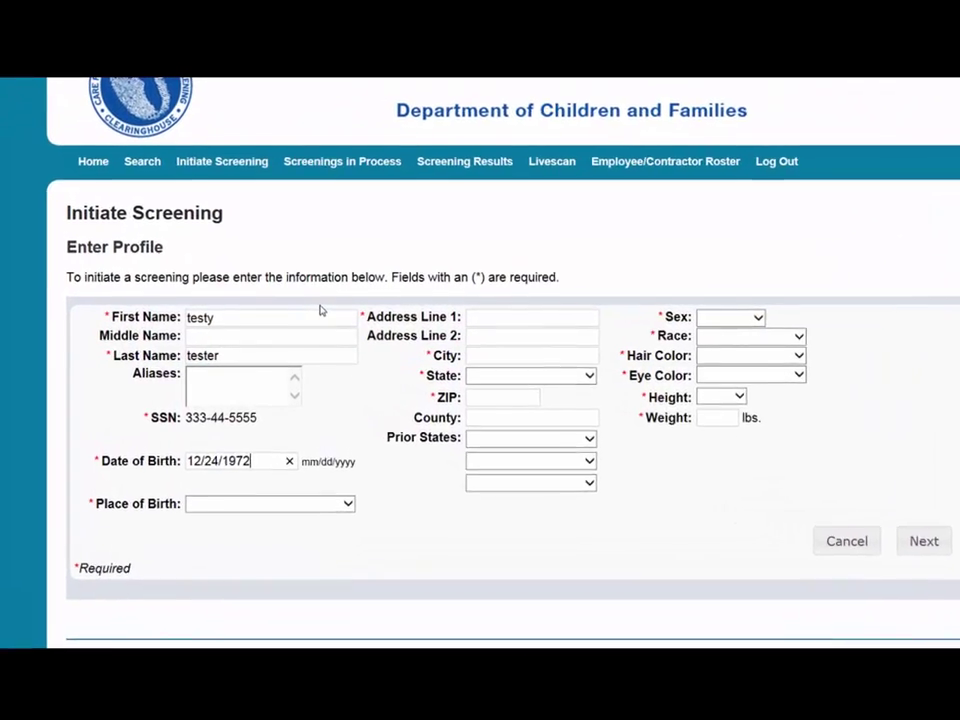
{"action": "key", "text": "Tab"}
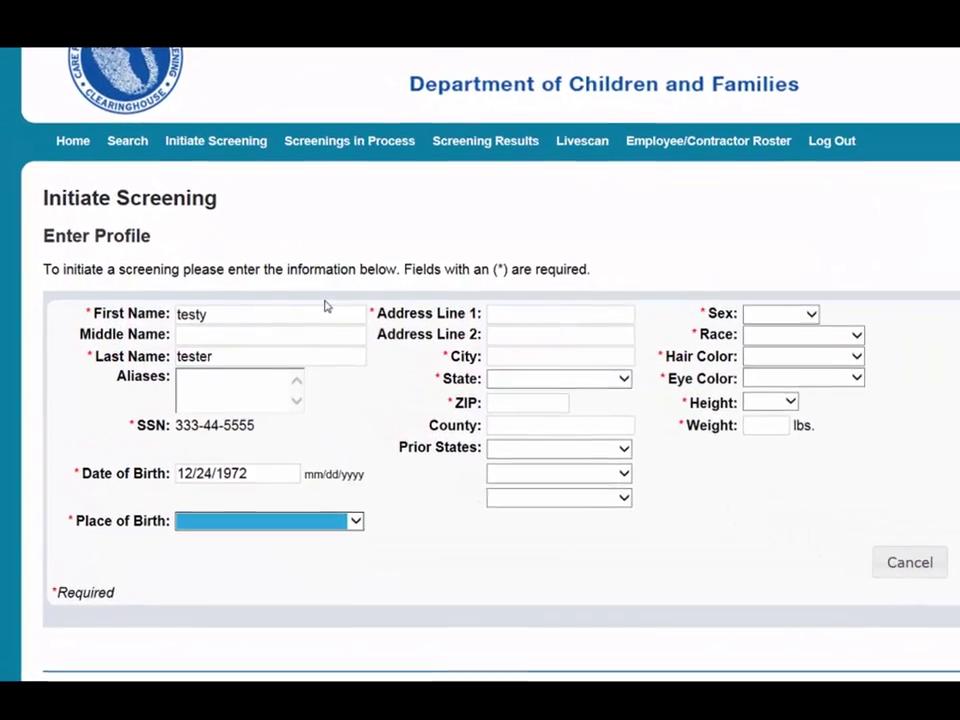
{"action": "key", "text": "f"}
{"action": "key", "text": "Tab"}
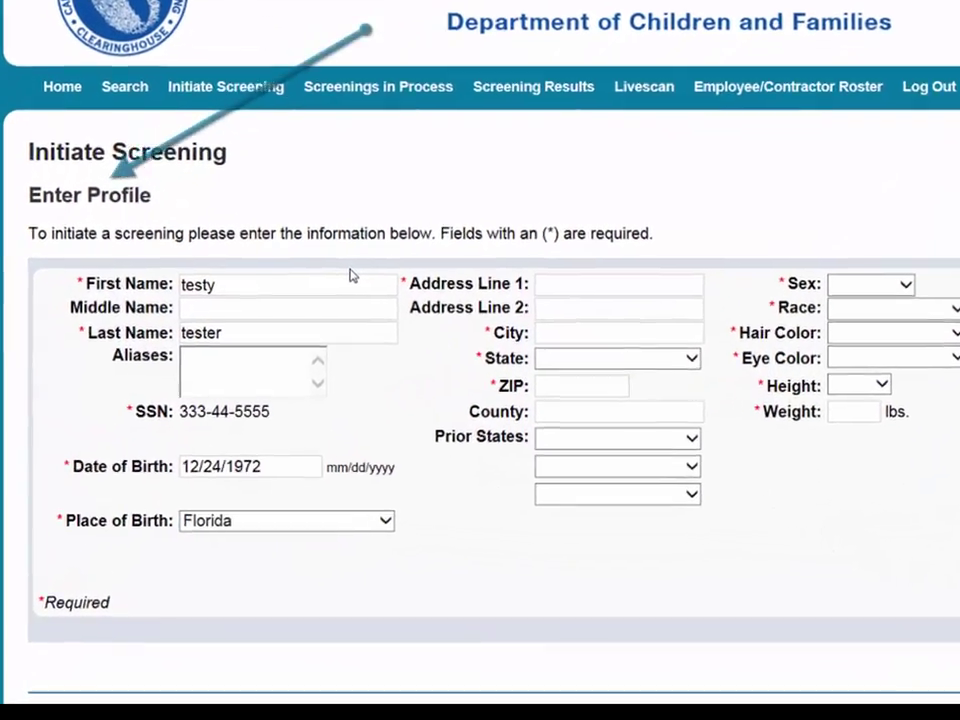
Fill in the home address: street line, city, state Florida and ZIP code
{"action": "type", "text": "123 "}
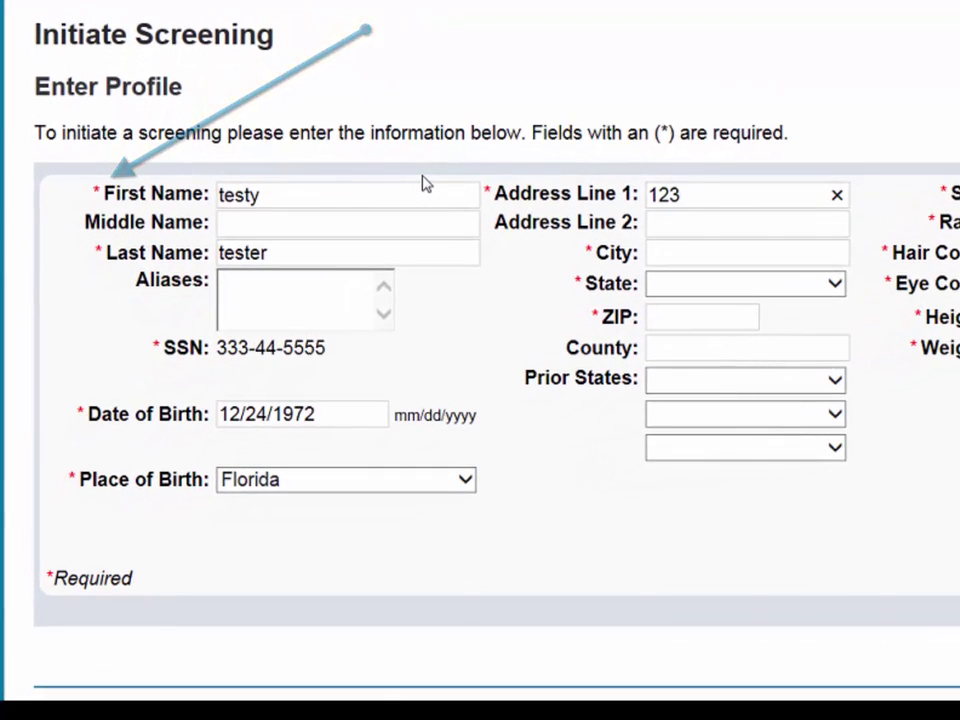
{"action": "type", "text": "Main St"}
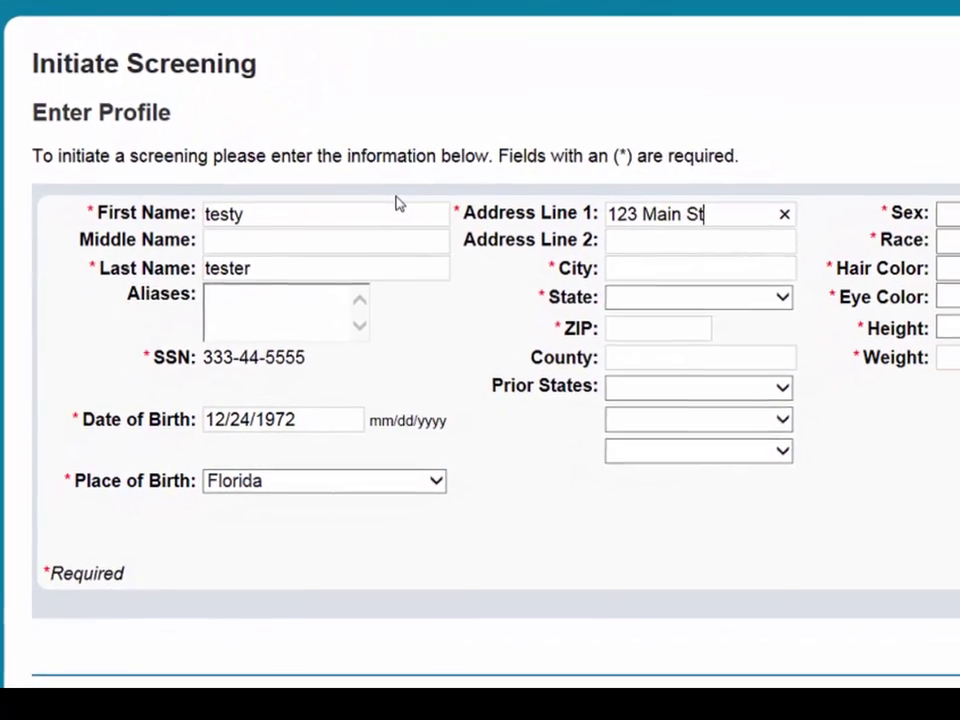
{"action": "key", "text": "Tab"}
{"action": "key", "text": "Tab"}
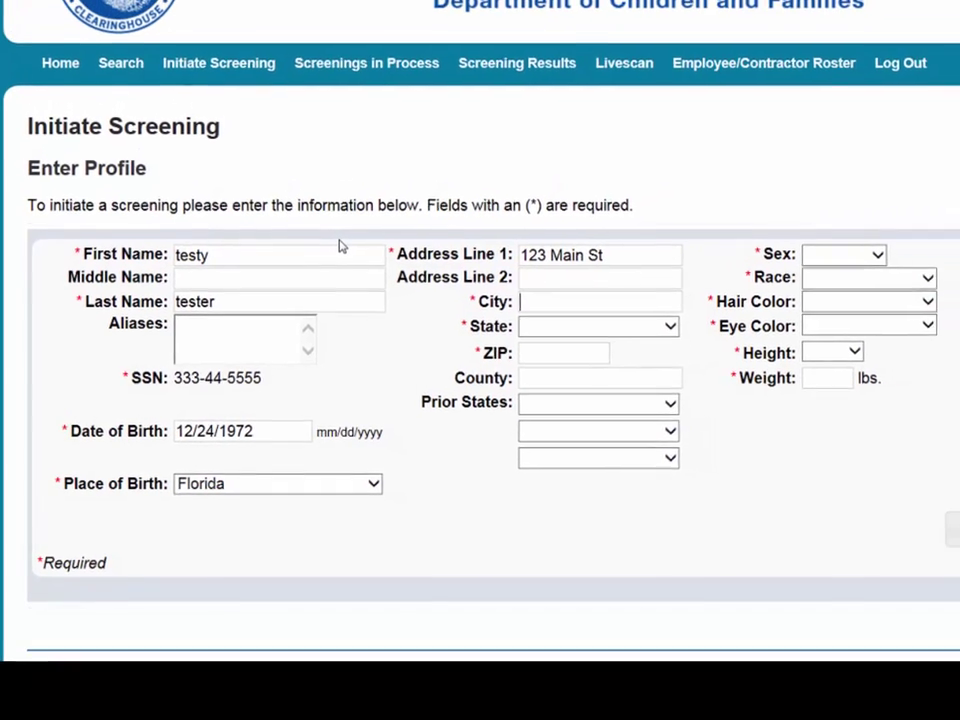
{"action": "type", "text": "Talla"}
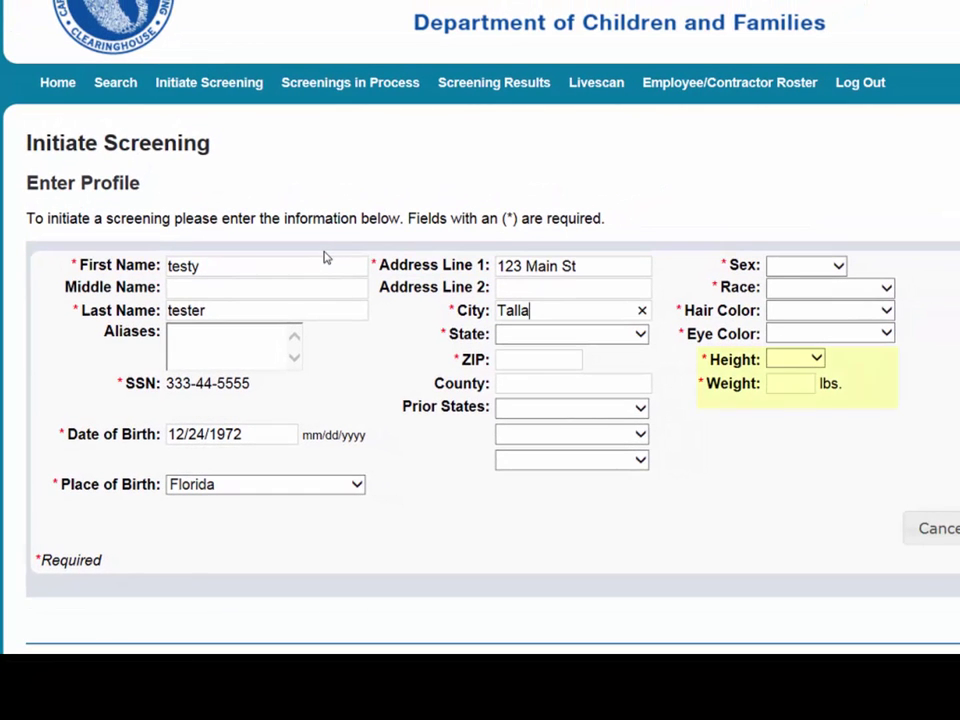
{"action": "type", "text": "hassee"}
{"action": "key", "text": "Tab"}
{"action": "type", "text": "f"}
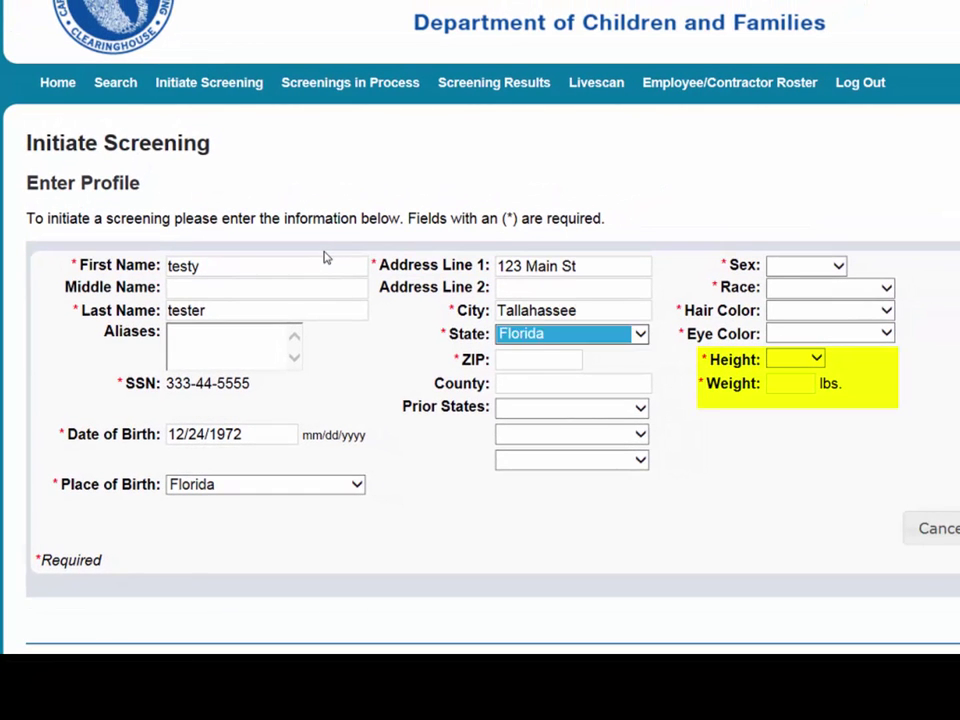
{"action": "key", "text": "Tab"}
{"action": "type", "text": "32333"}
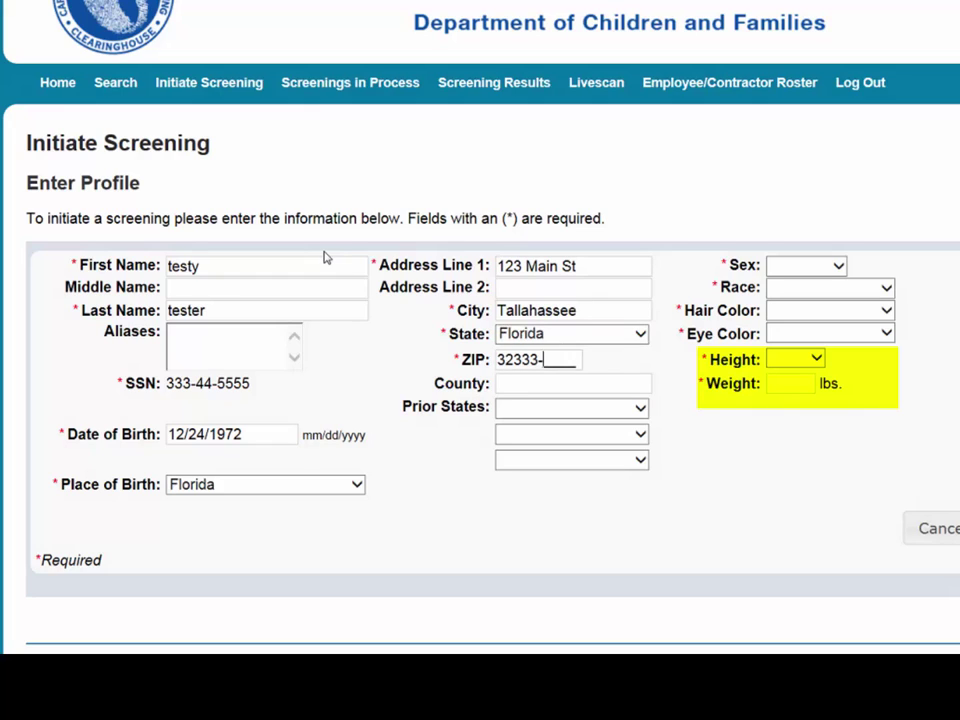
{"action": "left_click", "coordinate": [812, 268]}
Set sex MALE, race ASIAN, hair colour Bald and eye colour Hazel
{"action": "left_click", "coordinate": [806, 299]}
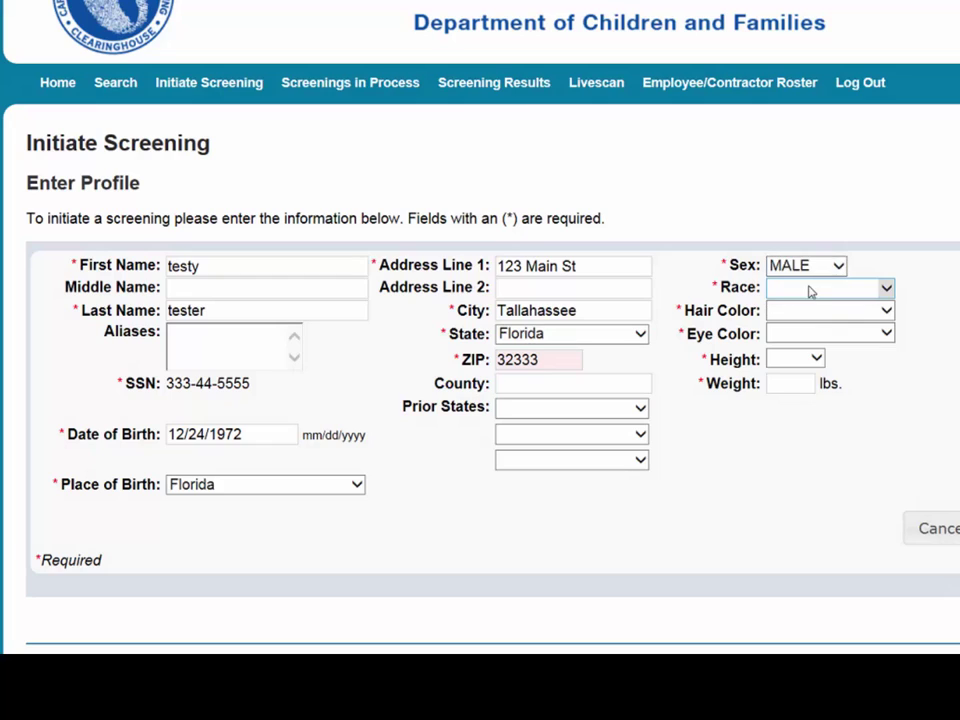
{"action": "left_click", "coordinate": [811, 291]}
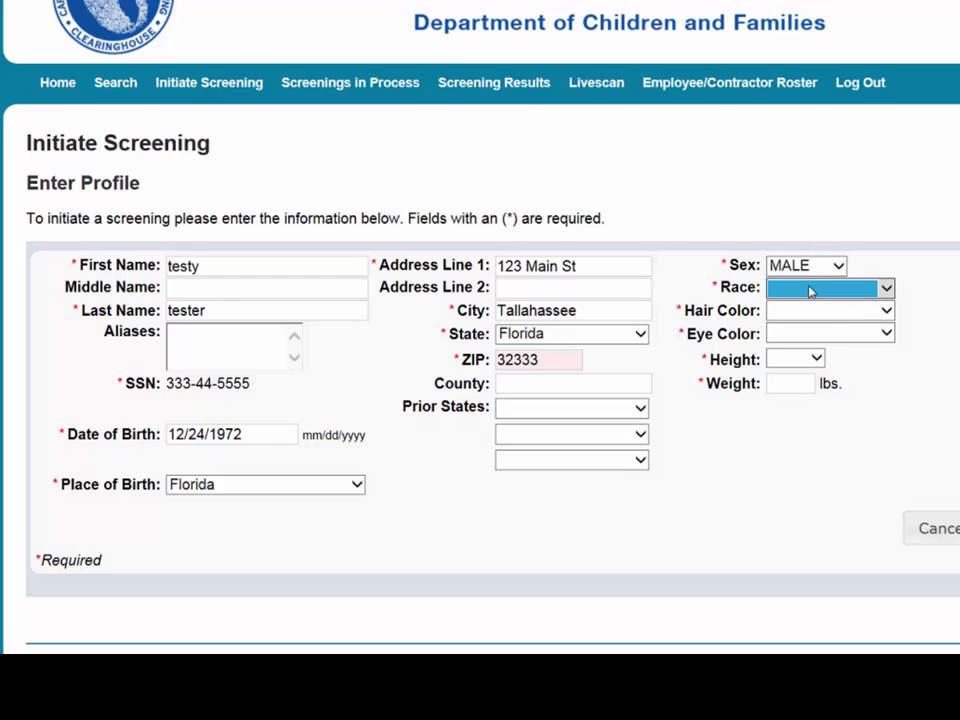
{"action": "left_click", "coordinate": [811, 291]}
{"action": "left_click", "coordinate": [935, 307]}
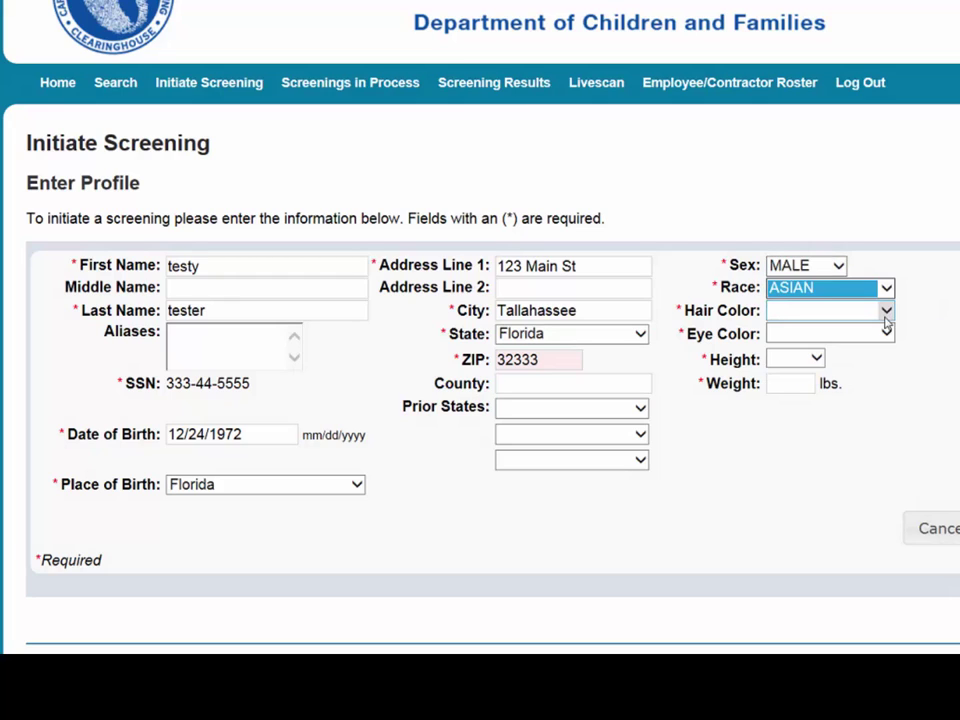
{"action": "left_click", "coordinate": [885, 316]}
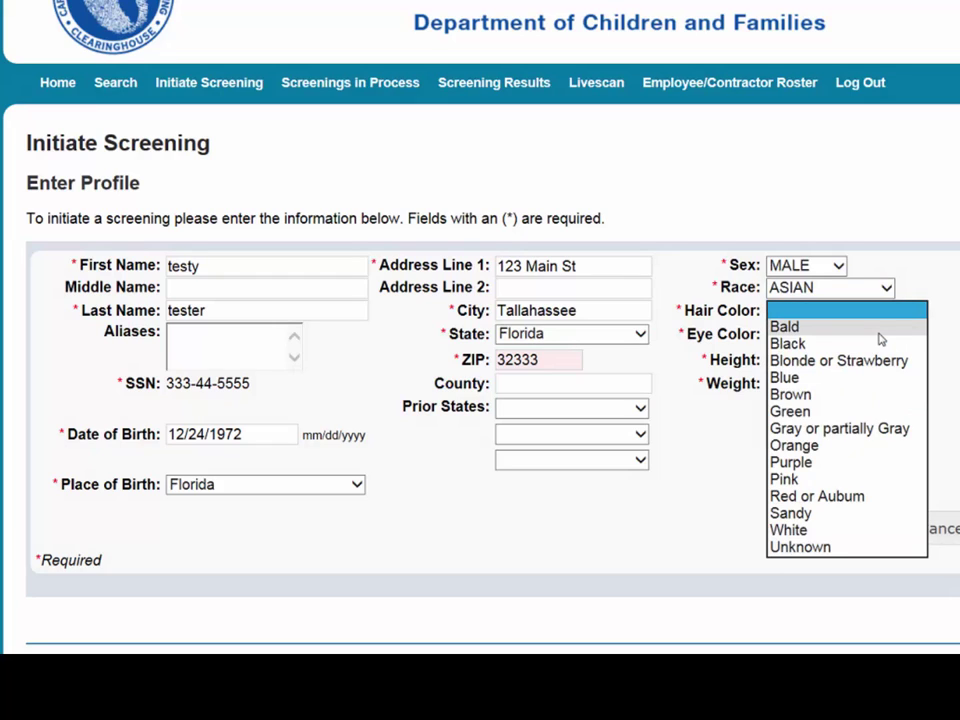
{"action": "left_click", "coordinate": [879, 330]}
{"action": "left_click", "coordinate": [886, 335]}
{"action": "left_click", "coordinate": [887, 336]}
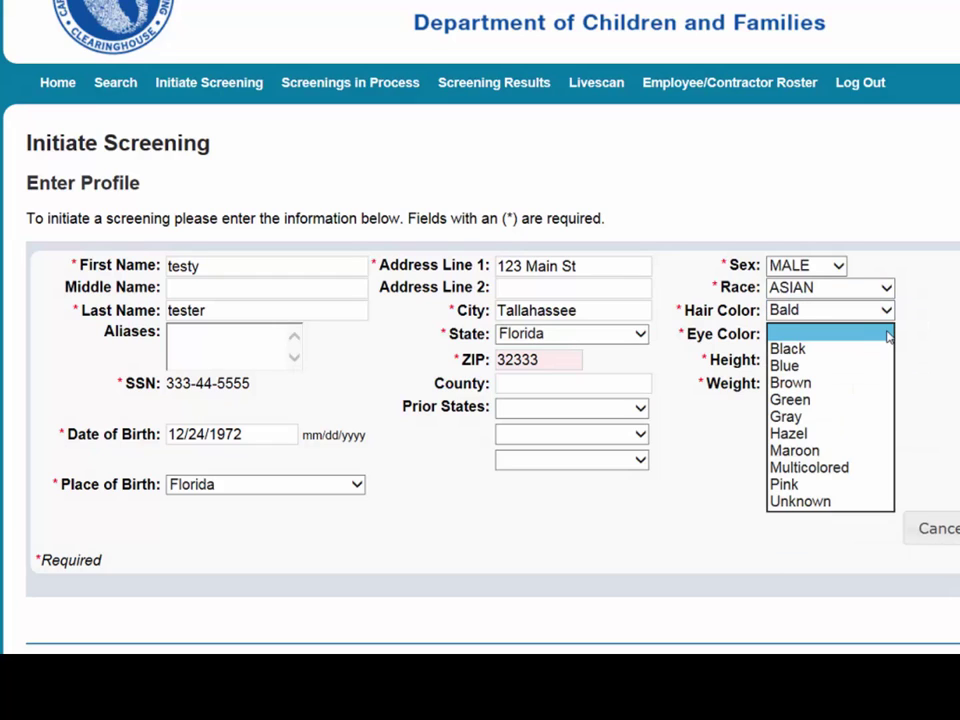
{"action": "left_click", "coordinate": [866, 438]}
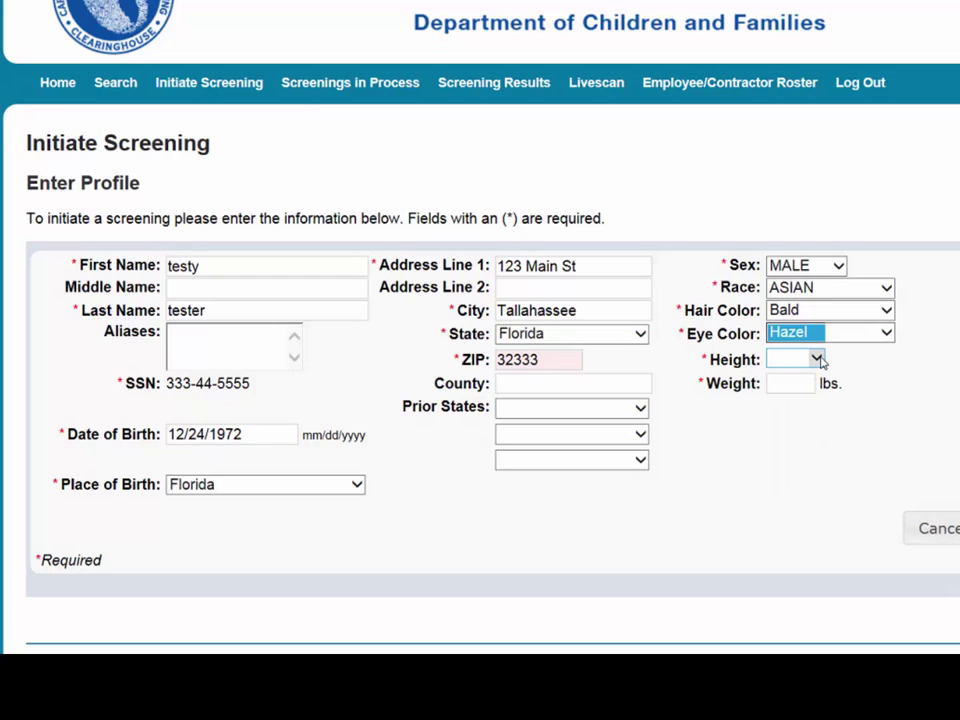
Set height to 5' 09" and weight to 175, then continue to position selection
{"action": "left_click", "coordinate": [819, 360]}
{"action": "key", "text": "Escape"}
{"action": "left_click", "coordinate": [816, 358]}
{"action": "left_click", "coordinate": [788, 526]}
{"action": "left_click", "coordinate": [804, 386]}
{"action": "type", "text": "175"}
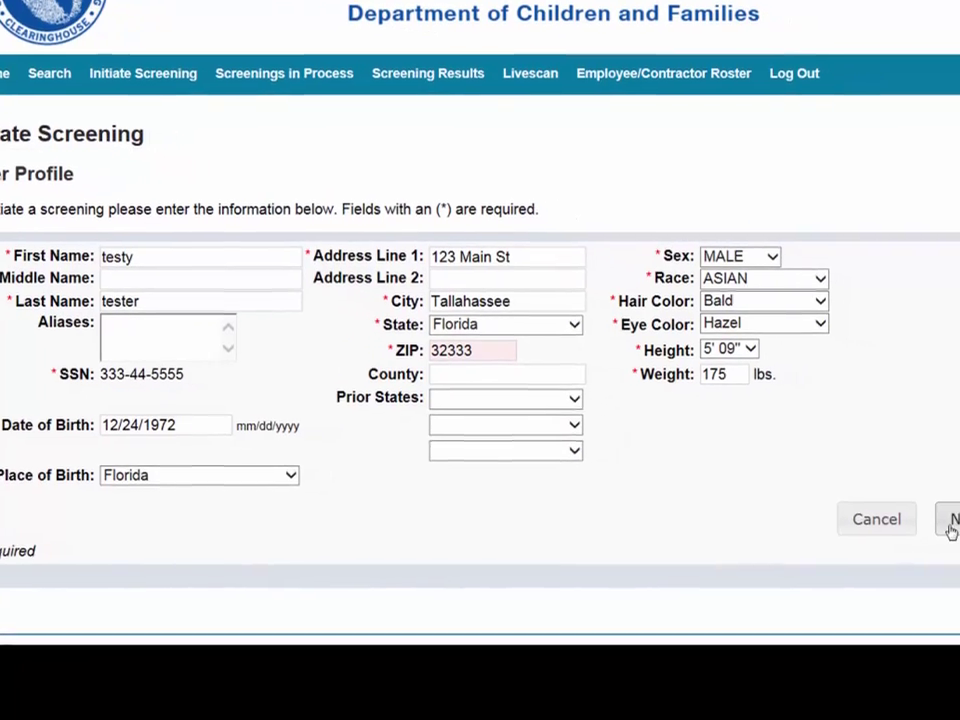
{"action": "left_click", "coordinate": [864, 519]}
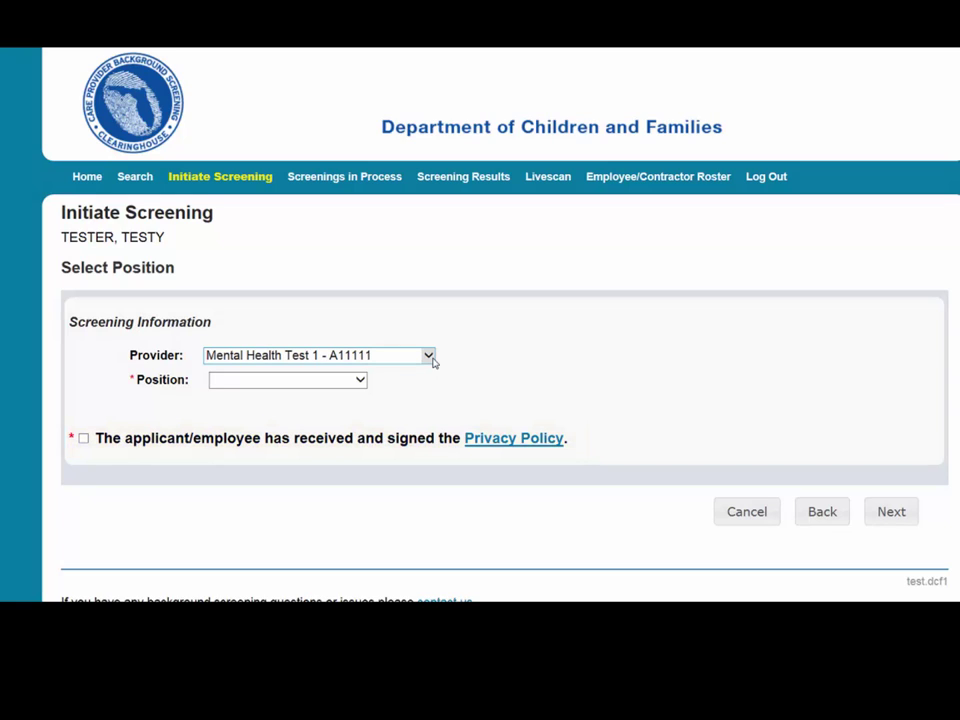
Choose provider Summer Camps Test 1 and position Director
{"action": "left_click", "coordinate": [431, 358]}
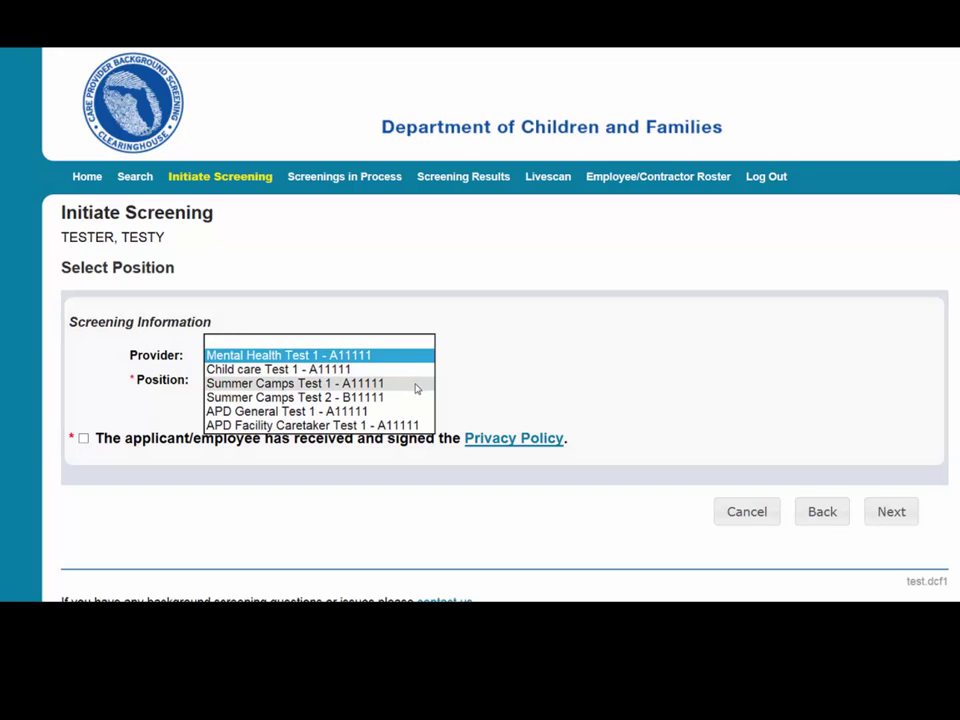
{"action": "left_click", "coordinate": [417, 385]}
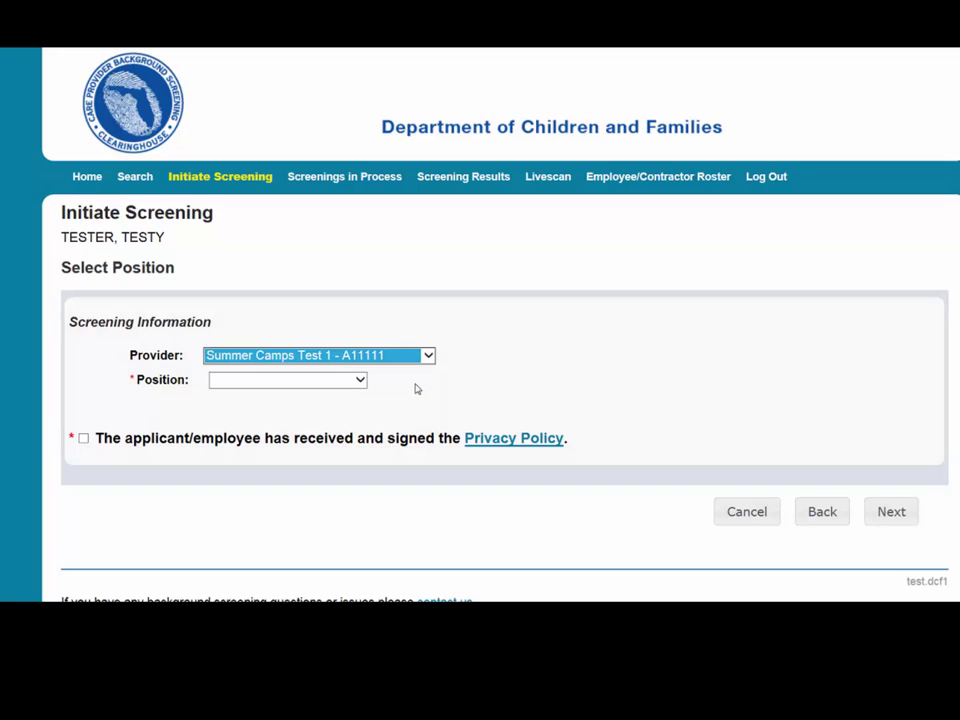
{"action": "left_click", "coordinate": [360, 381]}
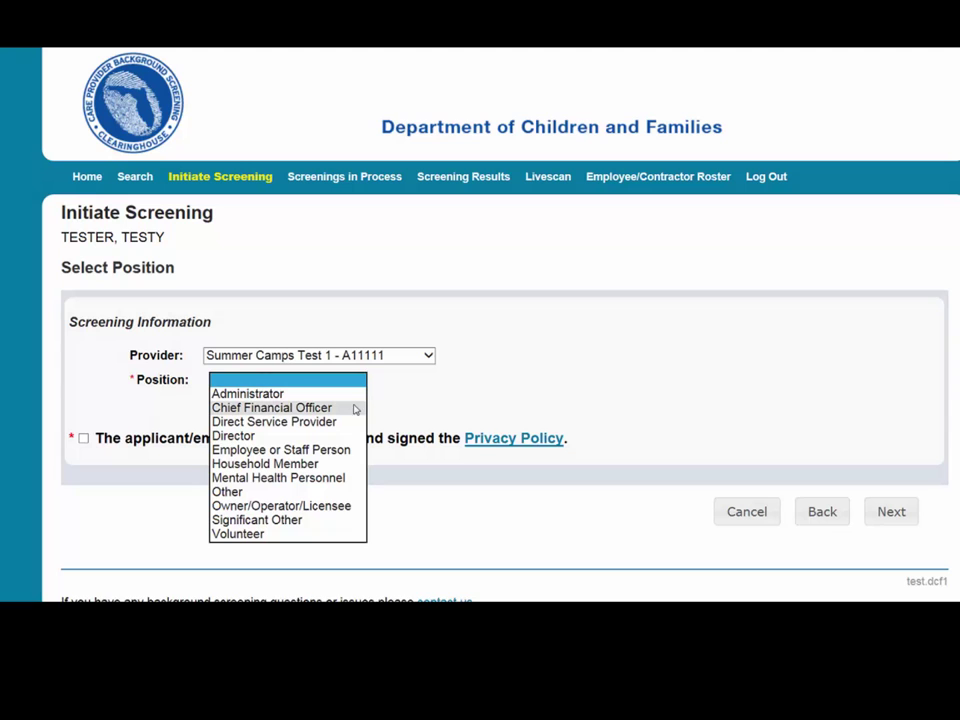
{"action": "left_click", "coordinate": [320, 436]}
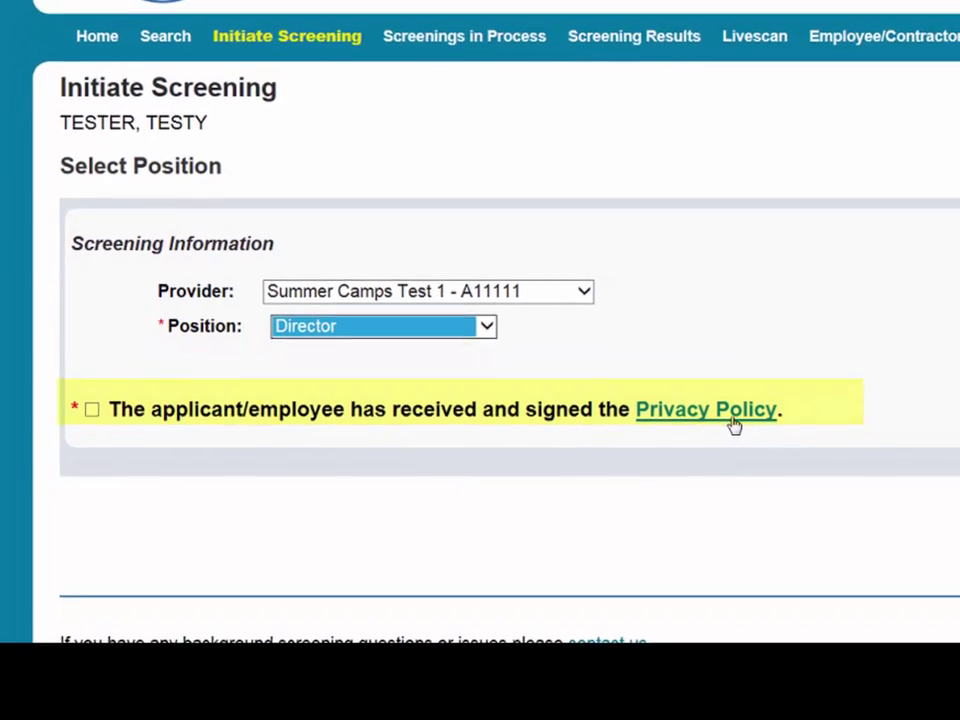
Review the Privacy Policy, tick its acknowledgement, and proceed to Livescan provider selection
{"action": "left_click", "coordinate": [733, 424]}
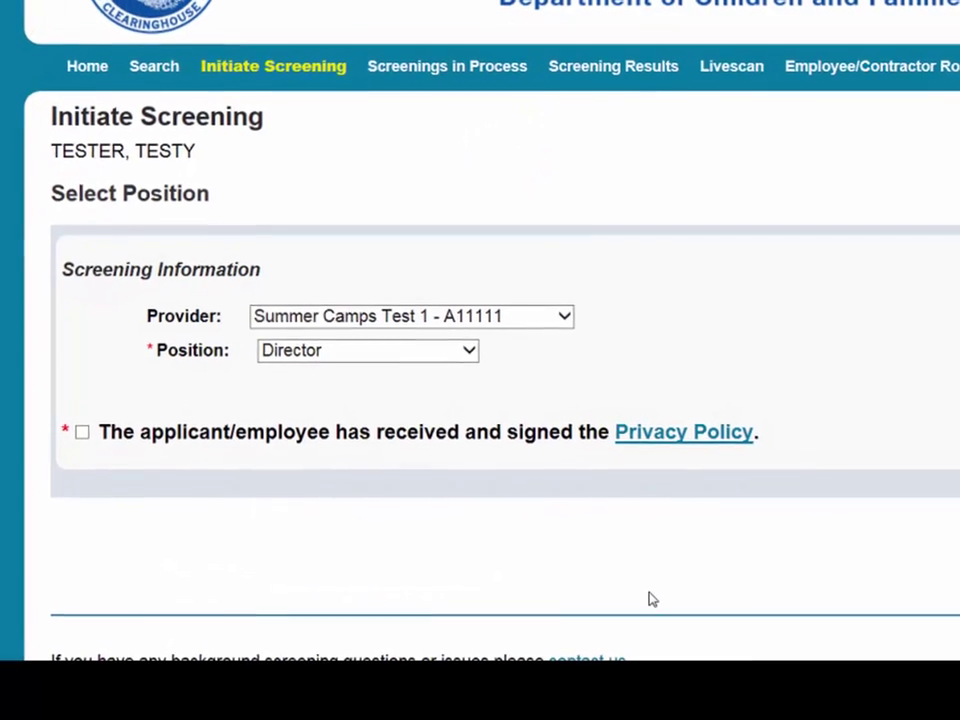
{"action": "left_click", "coordinate": [82, 432]}
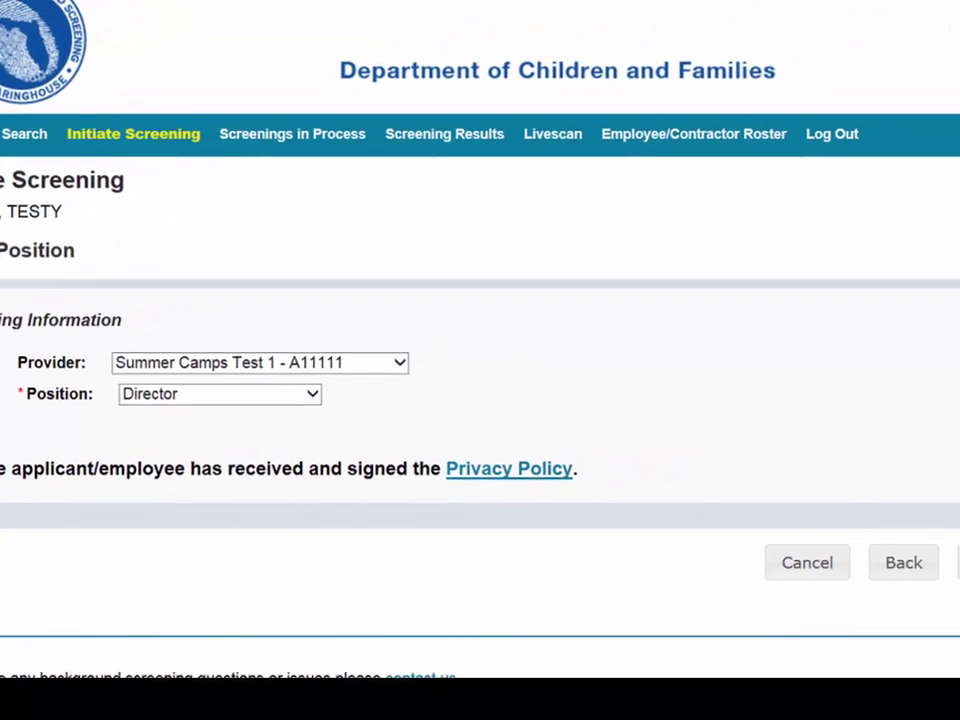
{"action": "left_click", "coordinate": [885, 565]}
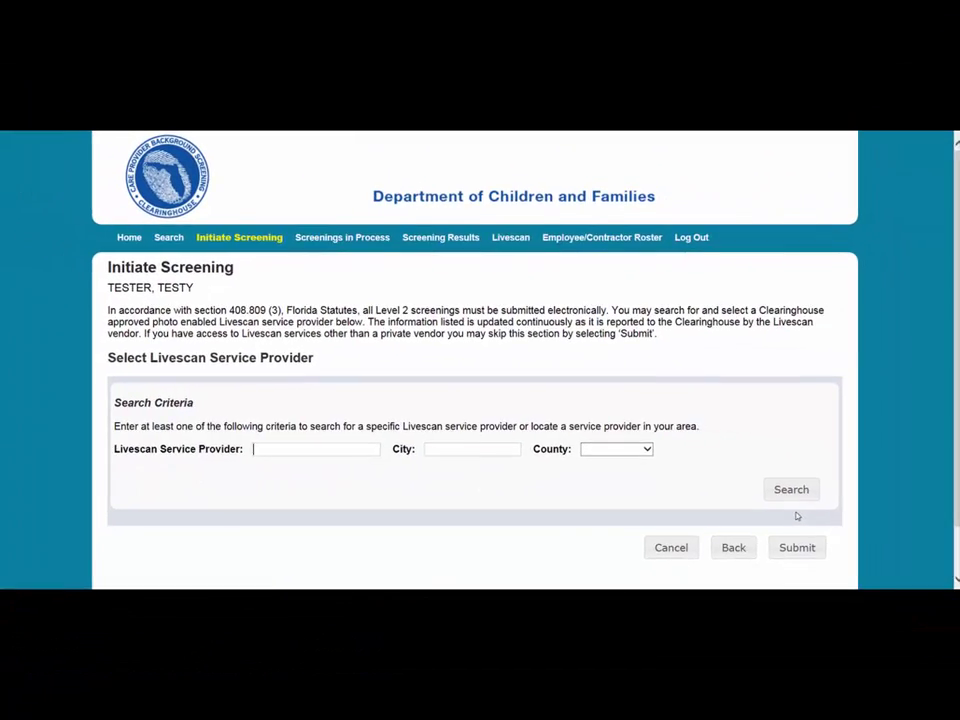
{"action": "left_click", "coordinate": [810, 498]}
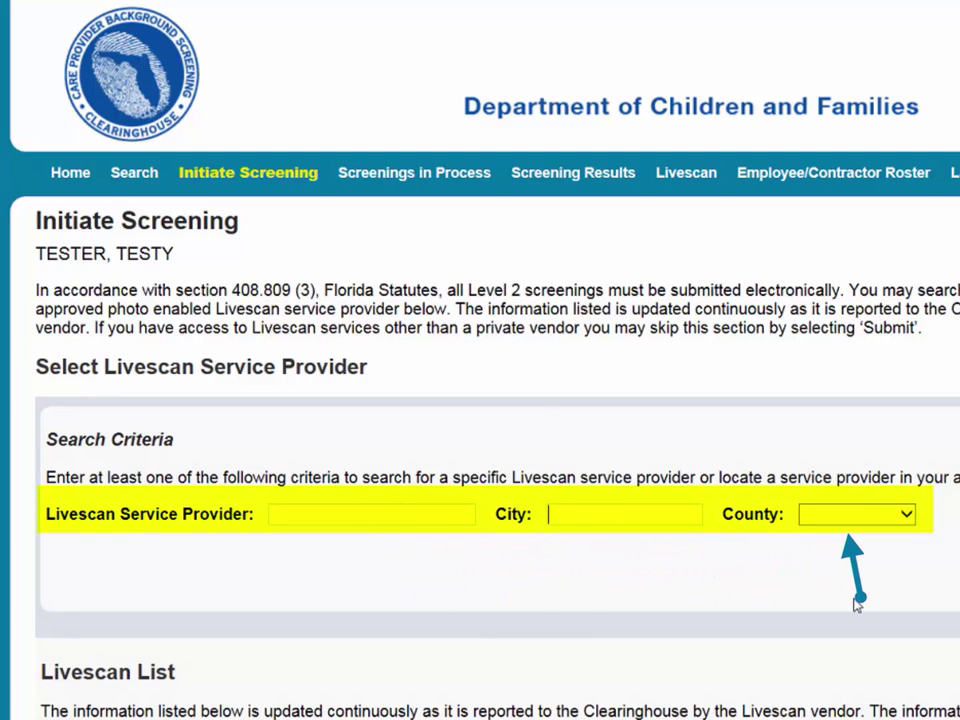
Search Livescan providers in Tampa and request an appointment with 1A Tampa Livescan Fingerprinting
{"action": "type", "text": "Tampa"}
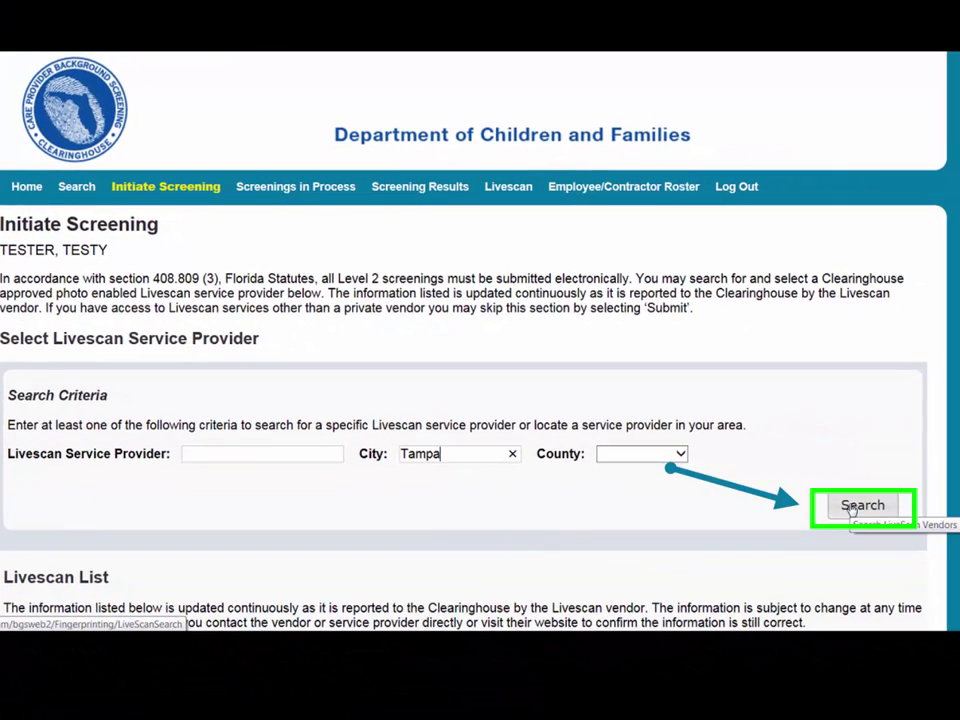
{"action": "left_click", "coordinate": [850, 509]}
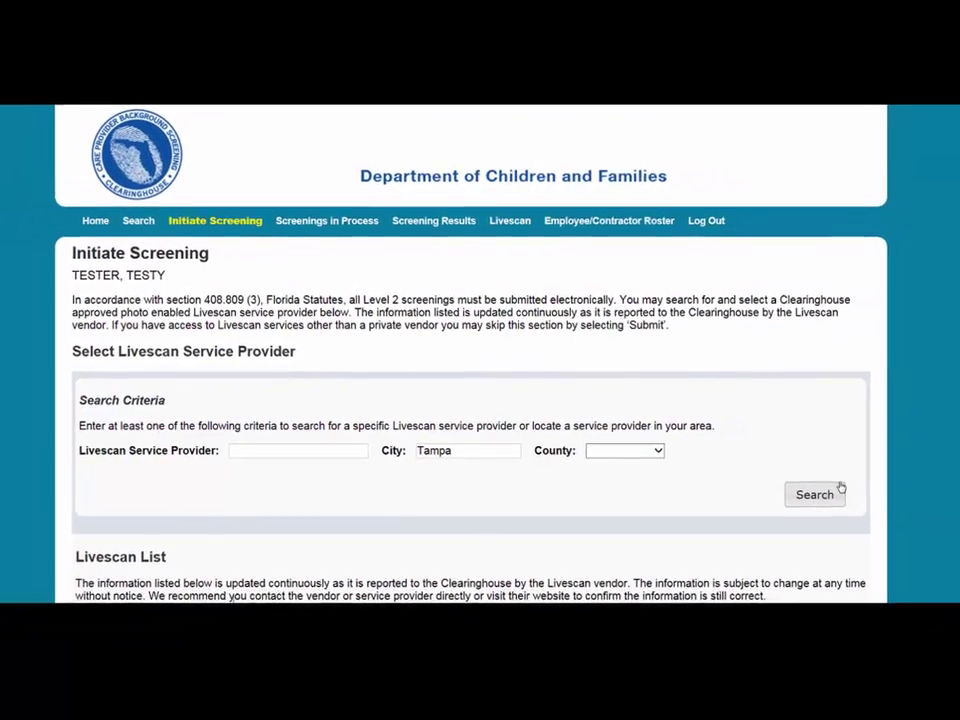
{"action": "scroll", "coordinate": [840, 489], "scroll_direction": "down", "scroll_amount": 3}
{"action": "scroll", "coordinate": [475, 360], "scroll_direction": "down", "scroll_amount": 2}
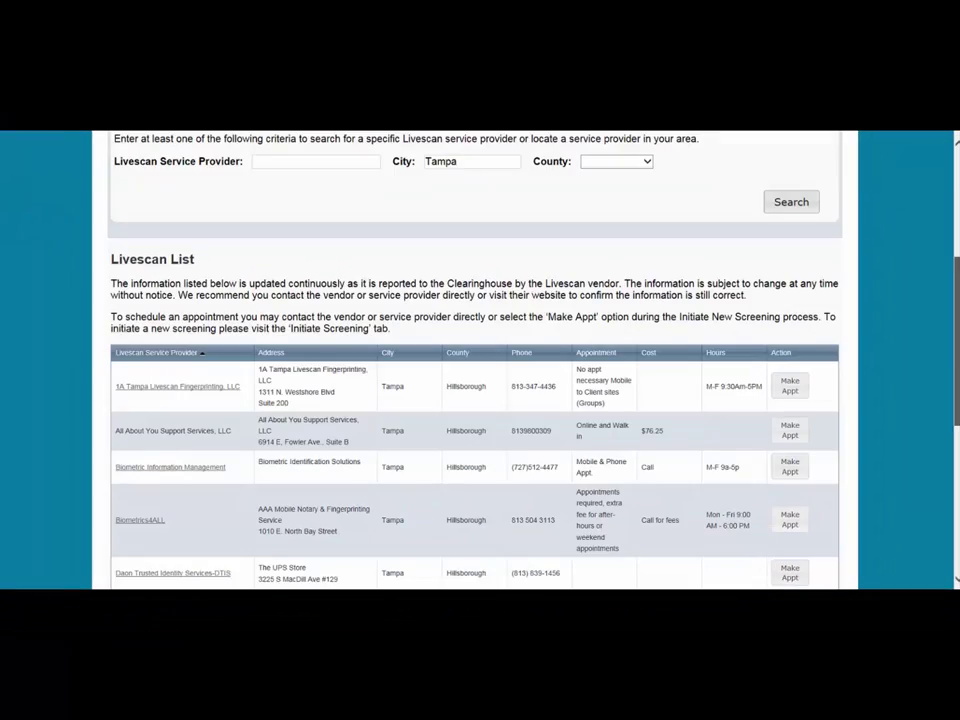
{"action": "scroll", "coordinate": [475, 360], "scroll_direction": "down", "scroll_amount": 1}
{"action": "scroll", "coordinate": [475, 360], "scroll_direction": "down", "scroll_amount": 1}
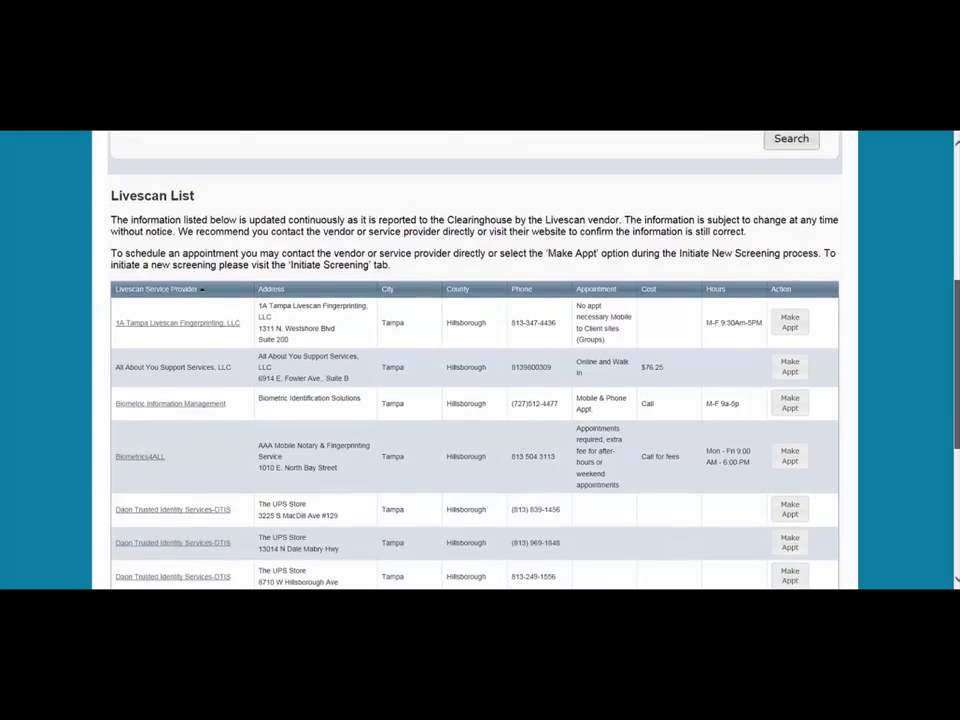
{"action": "scroll", "coordinate": [297, 430], "scroll_direction": "up", "scroll_amount": 2}
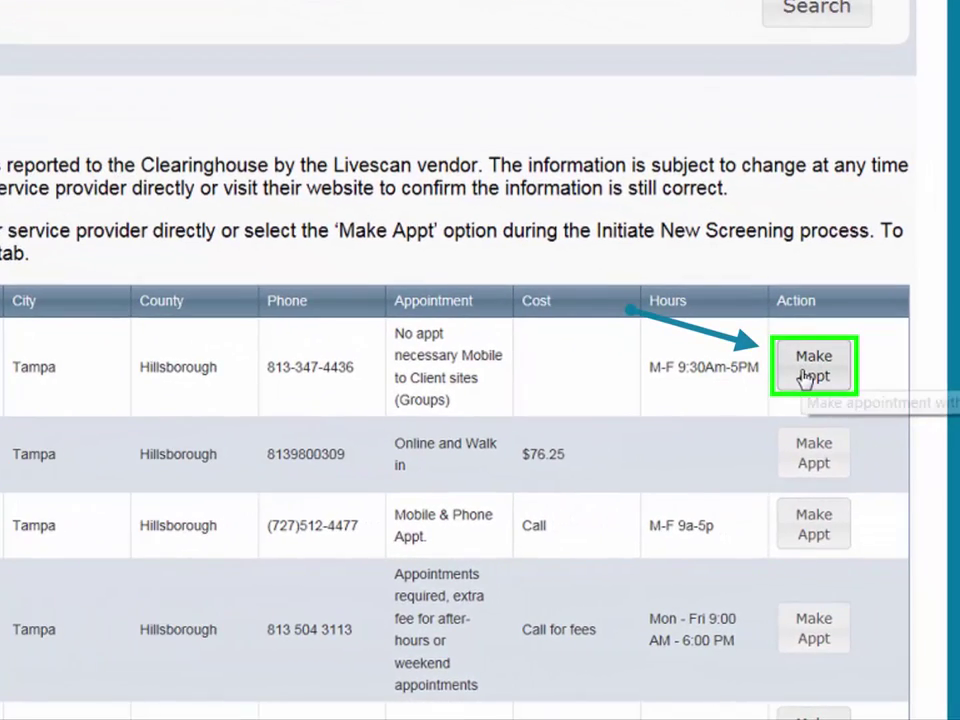
{"action": "left_click", "coordinate": [805, 375]}
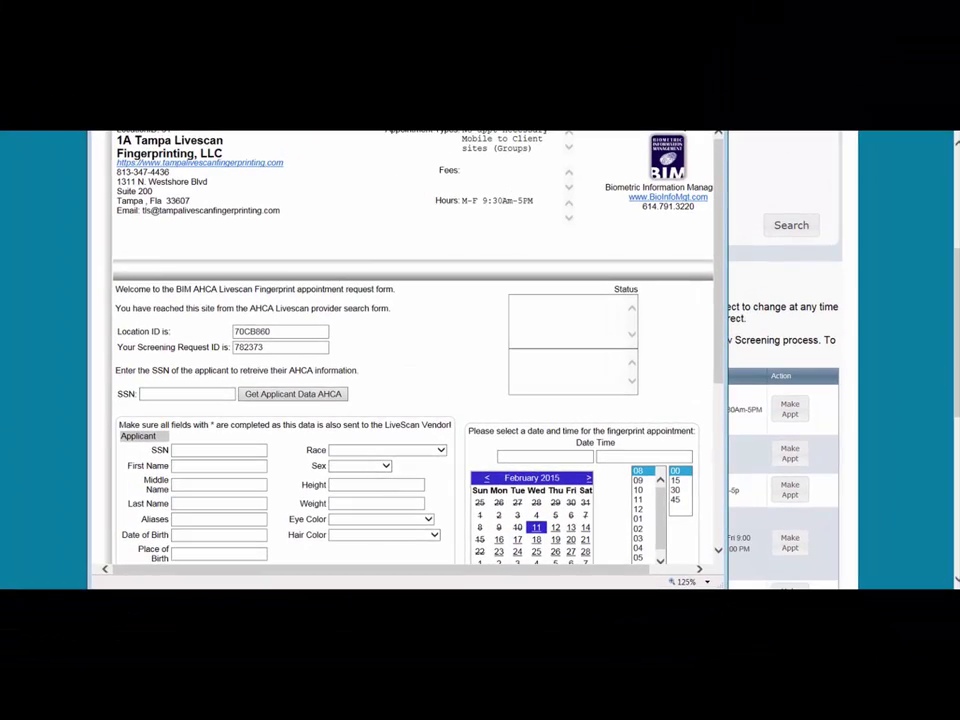
{"action": "left_click", "coordinate": [152, 394]}
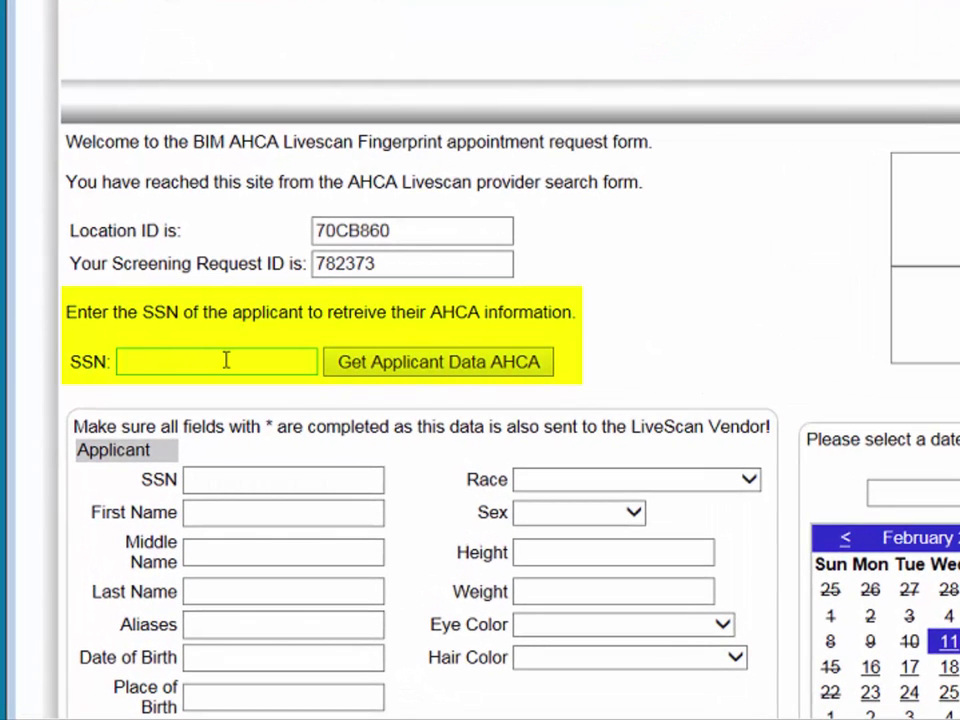
{"action": "left_click", "coordinate": [226, 361]}
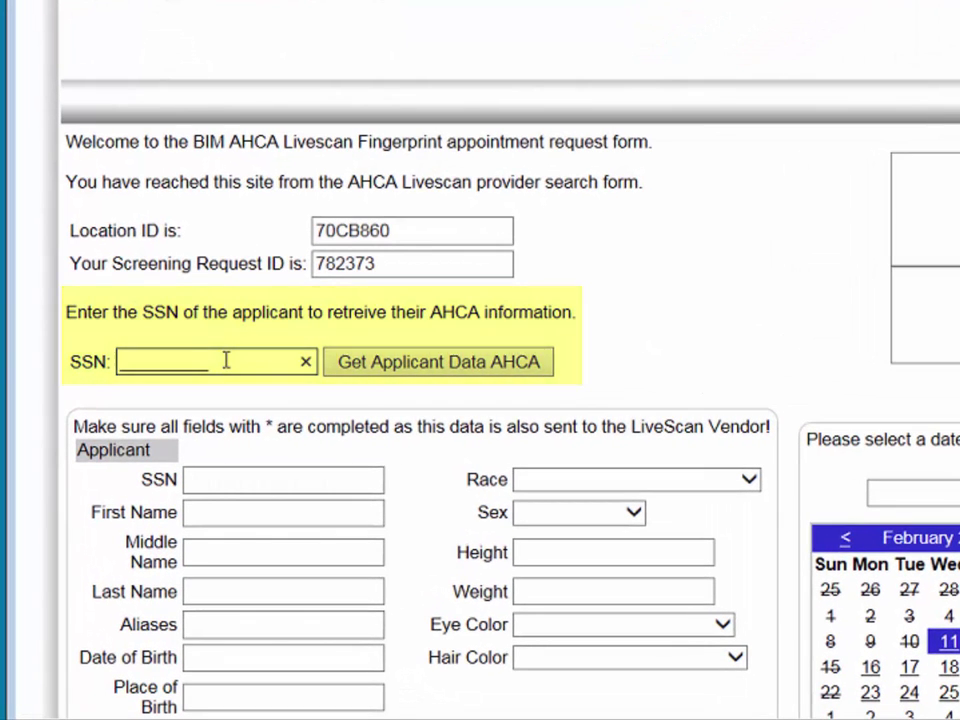
{"action": "type", "text": "333445555"}
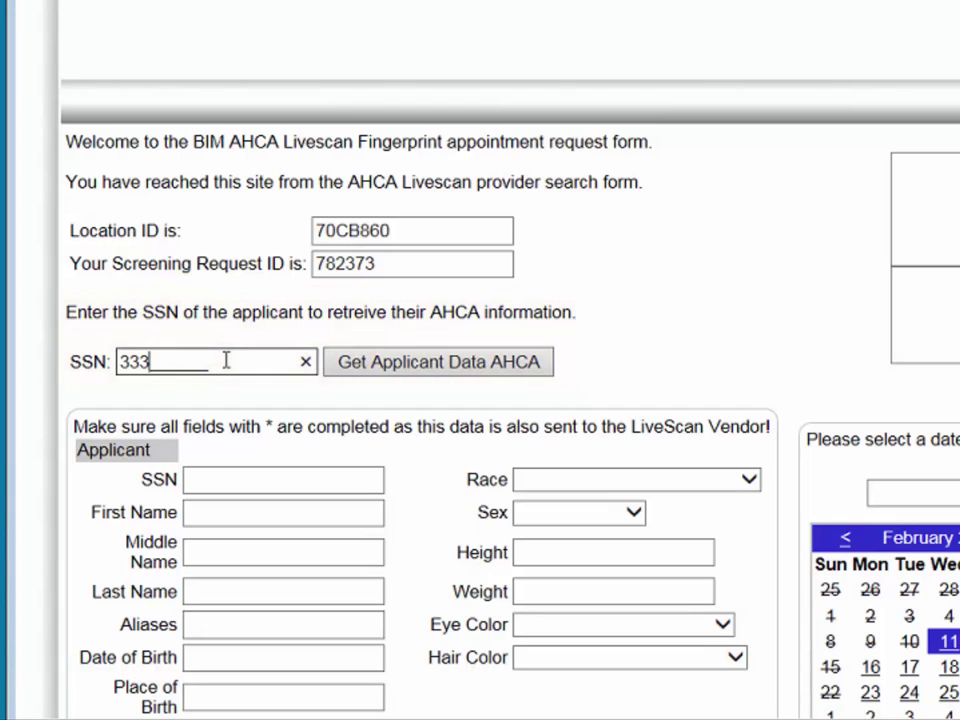
{"action": "left_click", "coordinate": [388, 366]}
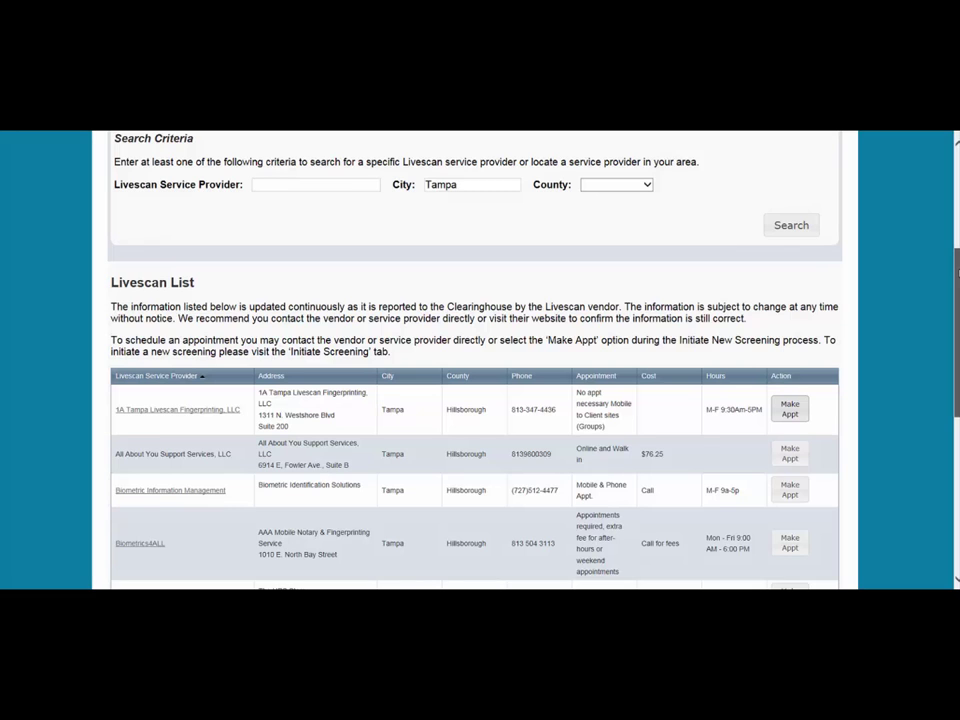
Scroll to the bottom of the Tampa Livescan list and submit the screening request
{"action": "scroll", "coordinate": [475, 400], "scroll_direction": "down", "scroll_amount": 1}
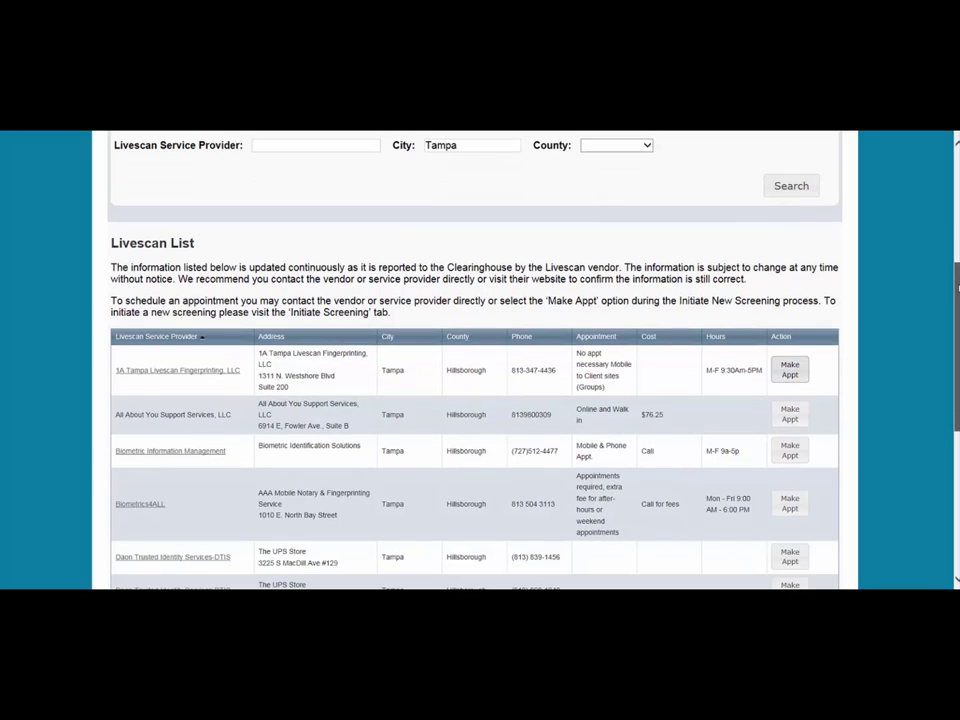
{"action": "scroll", "coordinate": [475, 400], "scroll_direction": "down", "scroll_amount": 1}
{"action": "left_click_drag", "start_coordinate": [957, 305], "coordinate": [957, 352]}
{"action": "scroll", "coordinate": [662, 215], "scroll_direction": "down", "scroll_amount": 3}
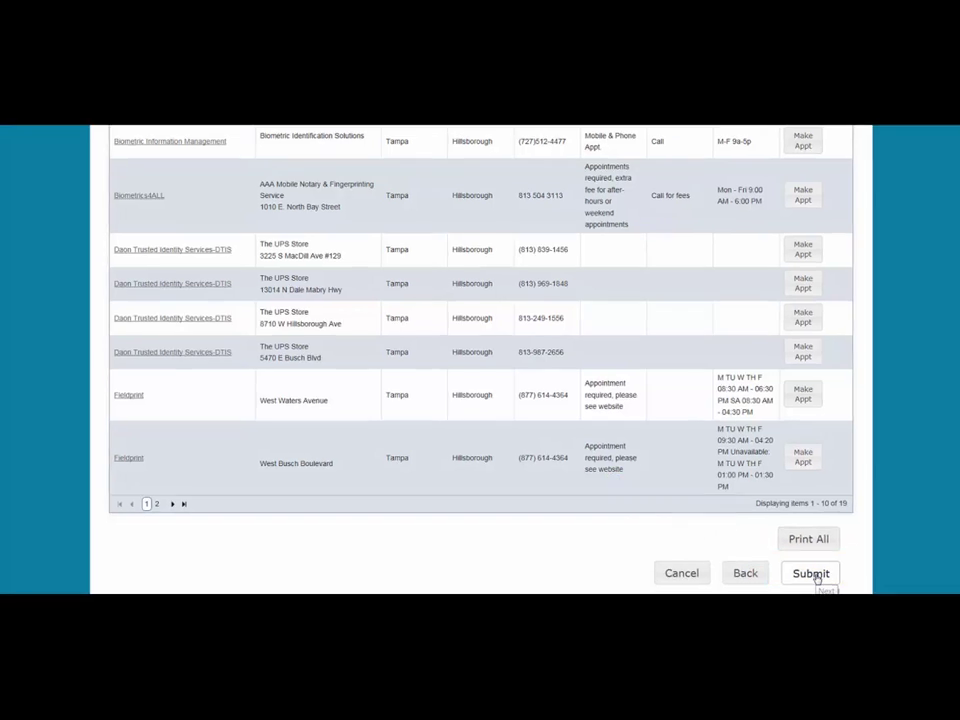
{"action": "left_click", "coordinate": [810, 576]}
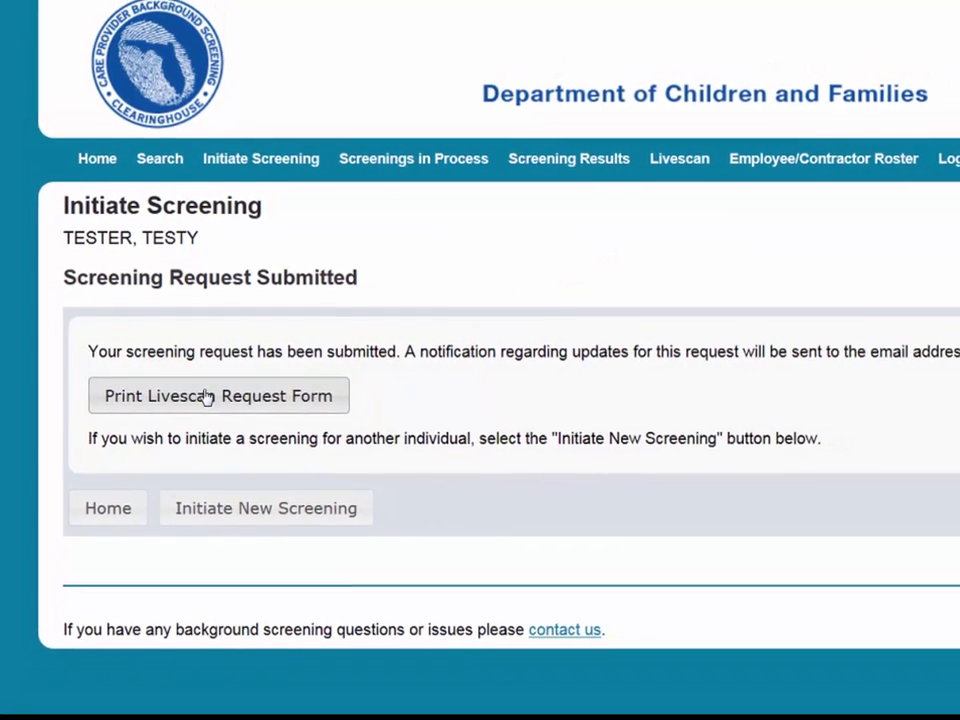
{"action": "left_click", "coordinate": [205, 397]}
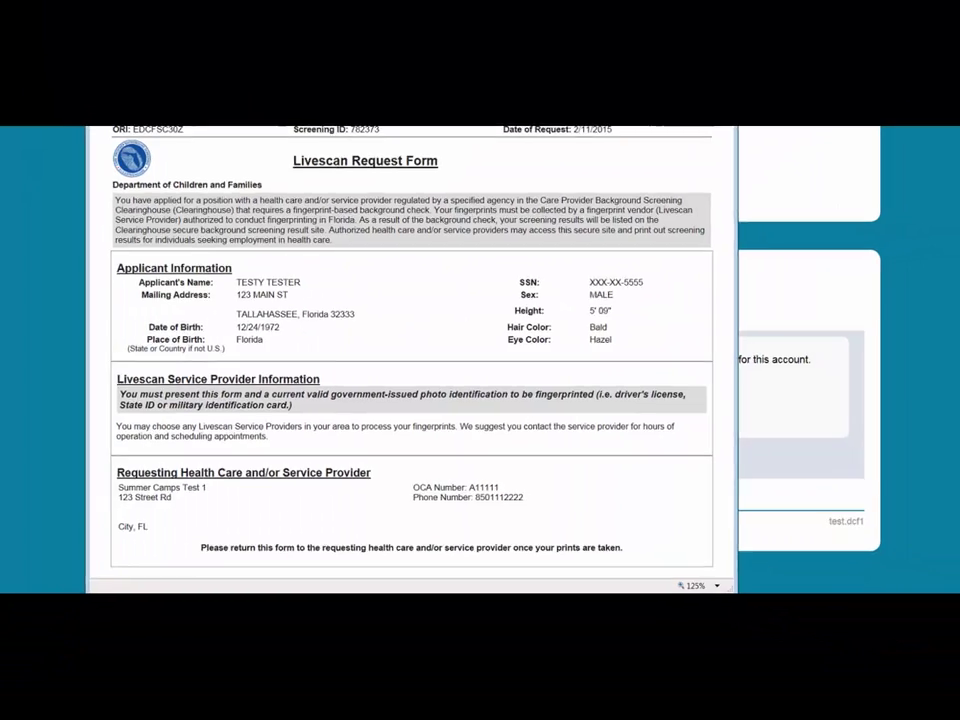